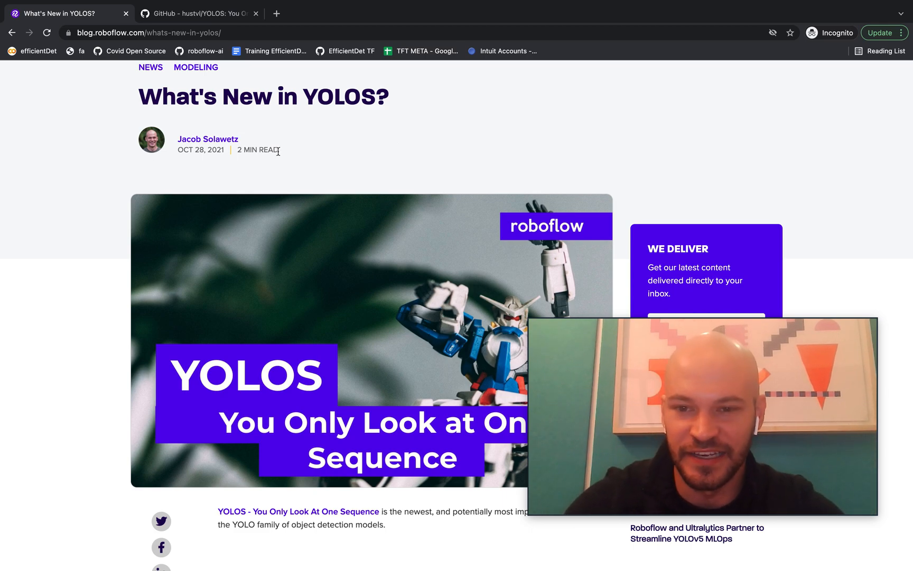
pyautogui.scroll(-2, 278, 151)
pyautogui.scroll(1, 278, 151)
pyautogui.scroll(-2, 278, 151)
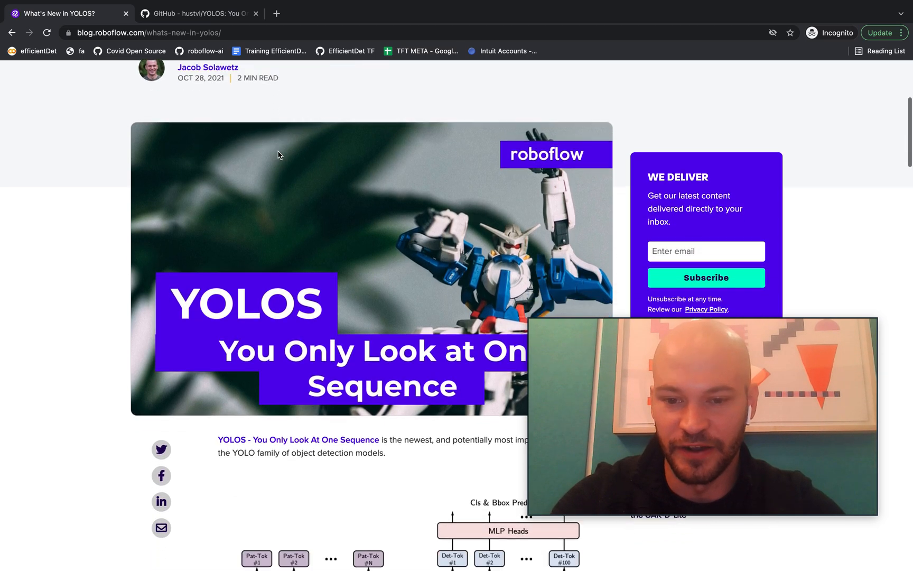
pyautogui.scroll(-2, 278, 151)
pyautogui.scroll(-1, 279, 151)
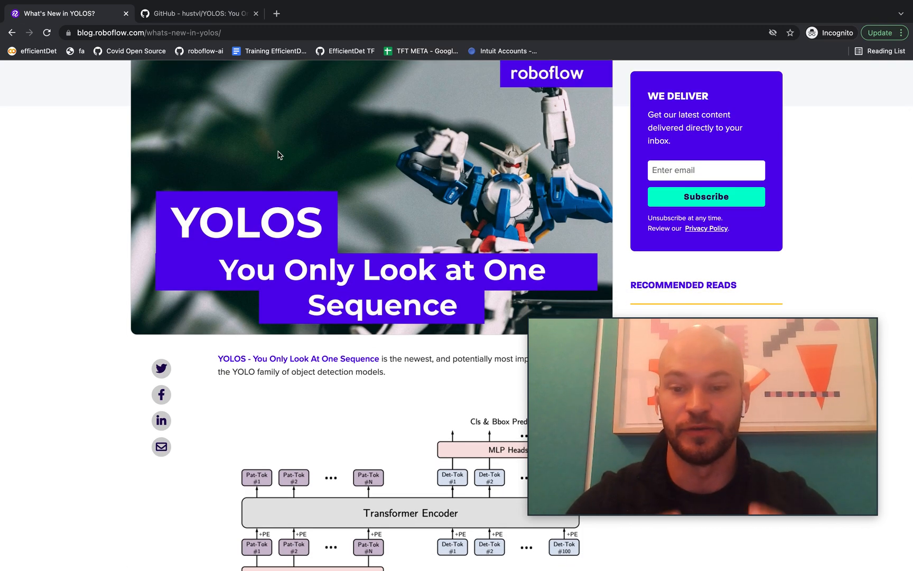
pyautogui.scroll(-2, 279, 154)
pyautogui.scroll(-2, 278, 154)
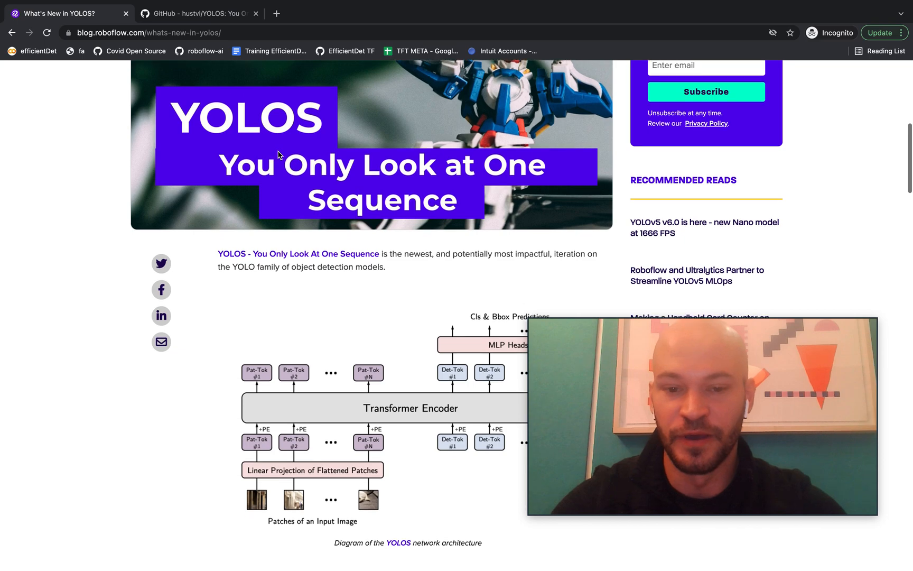
pyautogui.scroll(-1, 279, 154)
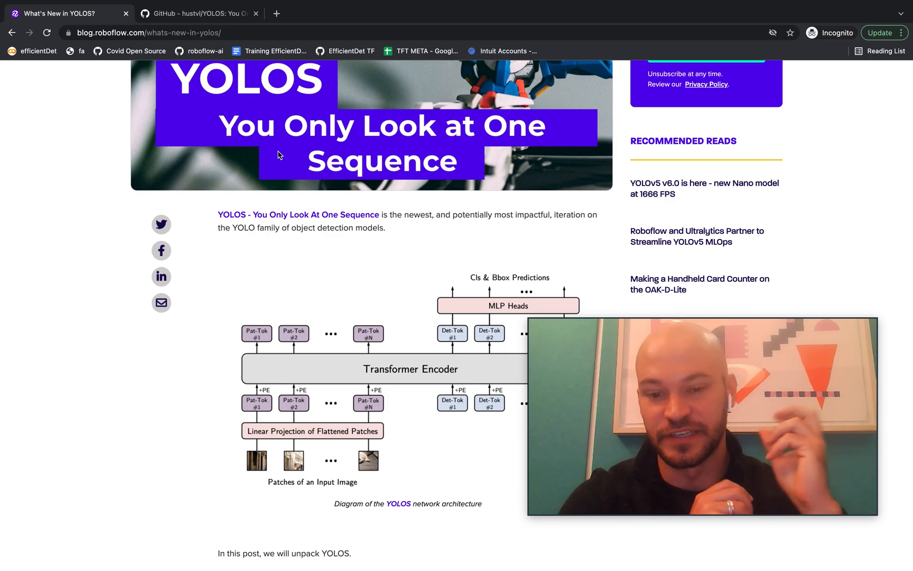
pyautogui.scroll(-3, 278, 155)
pyautogui.scroll(-3, 279, 155)
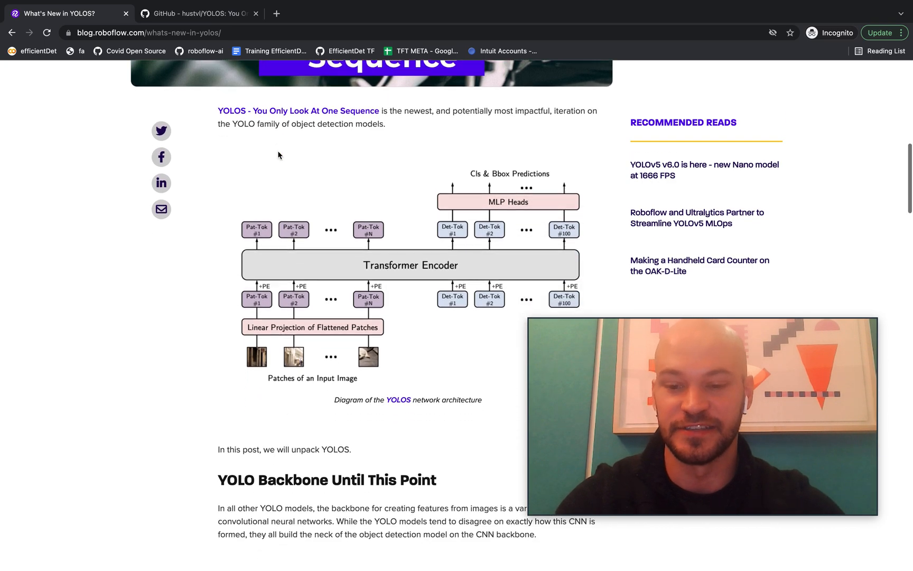
pyautogui.scroll(-3, 278, 155)
pyautogui.scroll(-3, 278, 155)
pyautogui.scroll(-2, 278, 155)
pyautogui.scroll(-2, 278, 155)
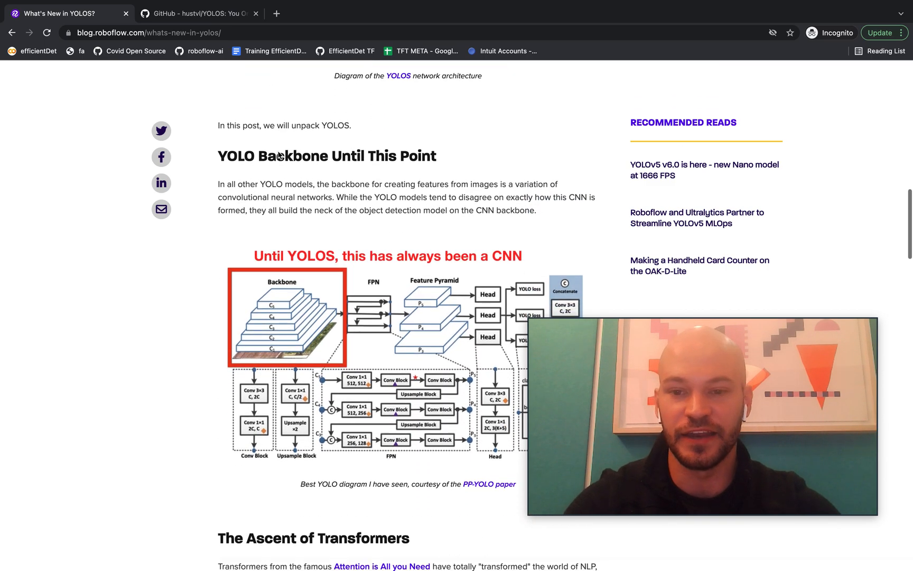
pyautogui.scroll(-1, 278, 155)
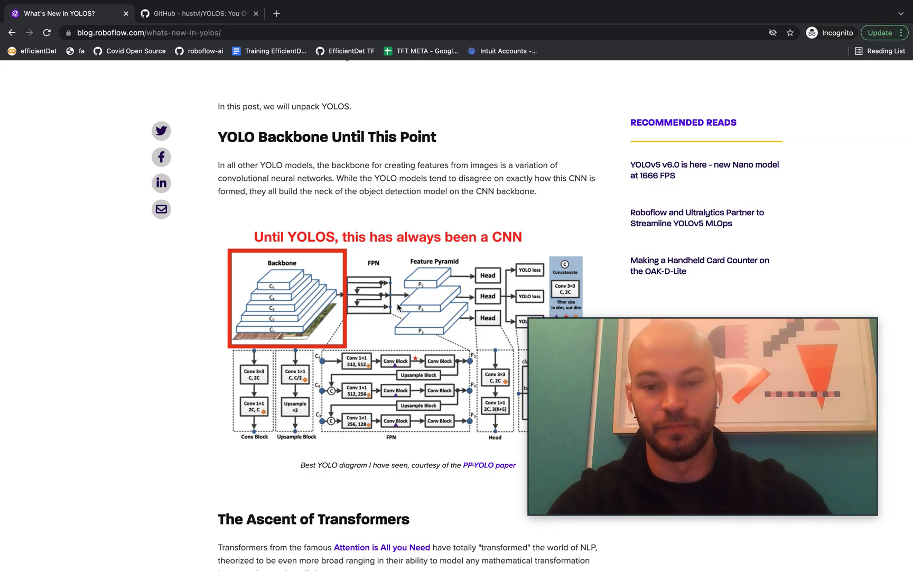
pyautogui.scroll(-2, 431, 321)
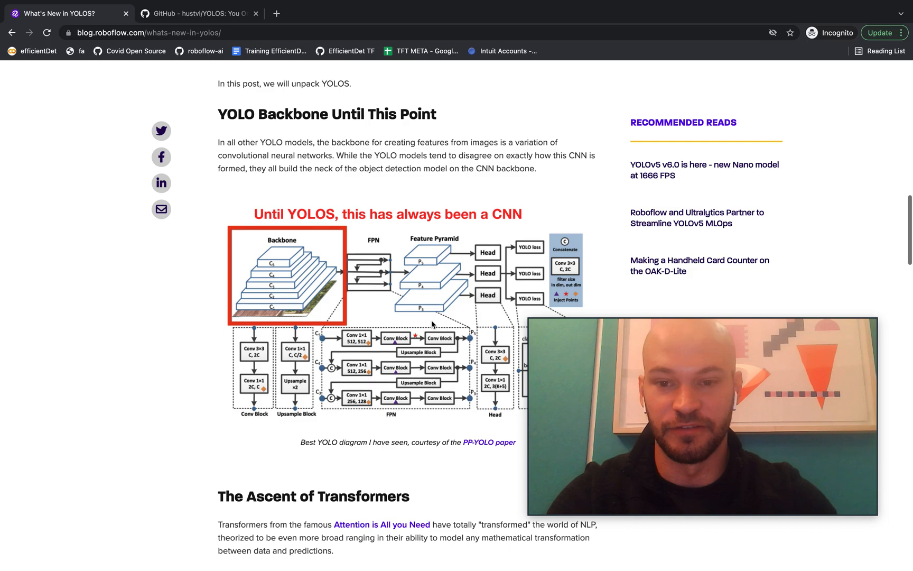
pyautogui.scroll(-2, 431, 319)
pyautogui.scroll(2, 432, 323)
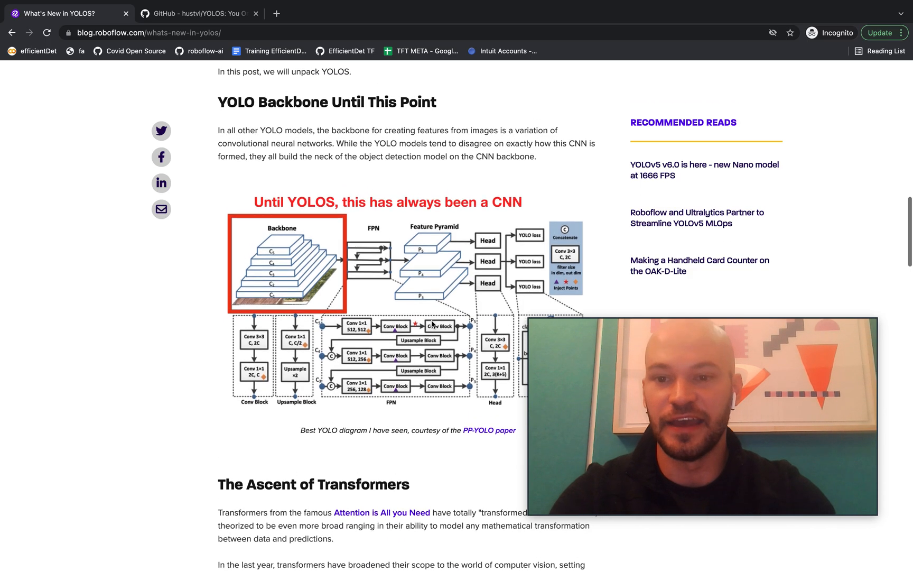
pyautogui.scroll(-1, 432, 322)
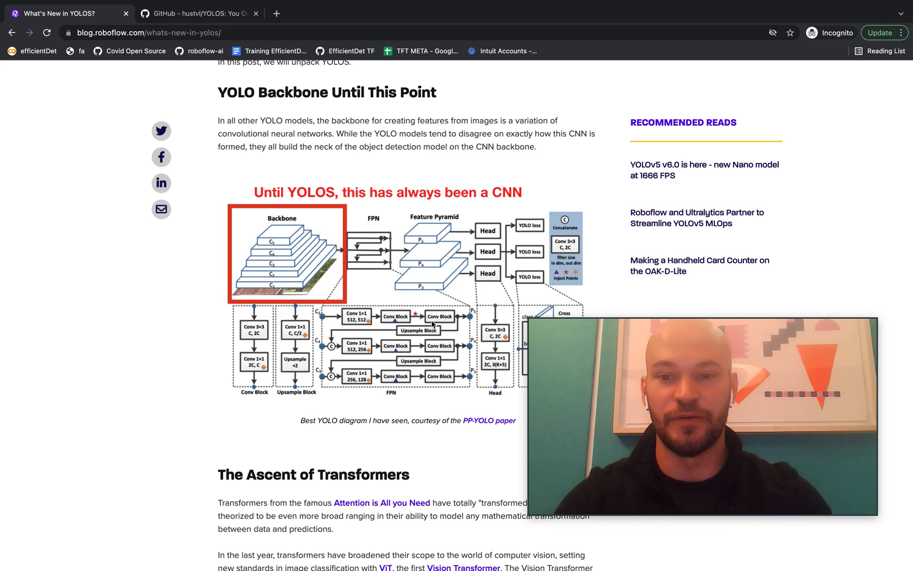
pyautogui.scroll(-3, 431, 323)
pyautogui.scroll(-2, 431, 323)
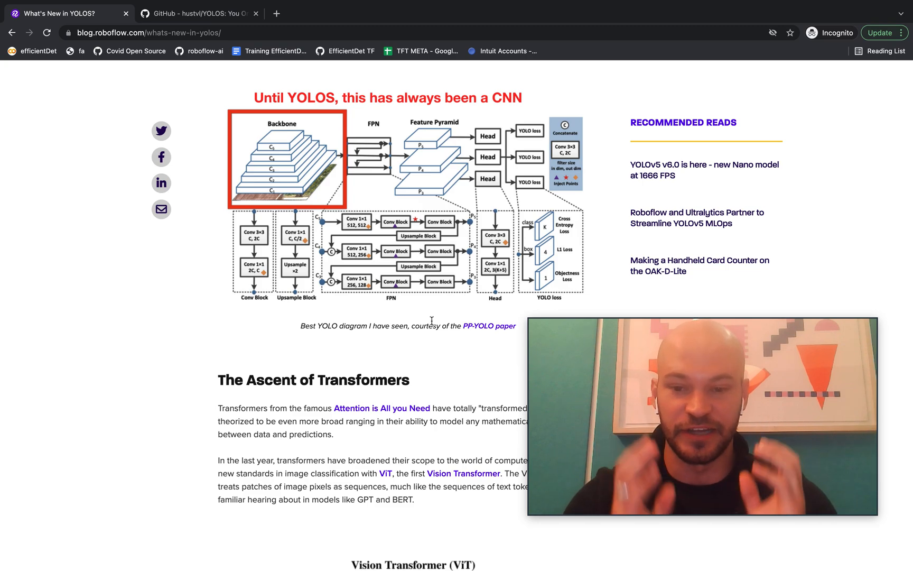
pyautogui.scroll(-2, 432, 323)
pyautogui.scroll(-2, 431, 324)
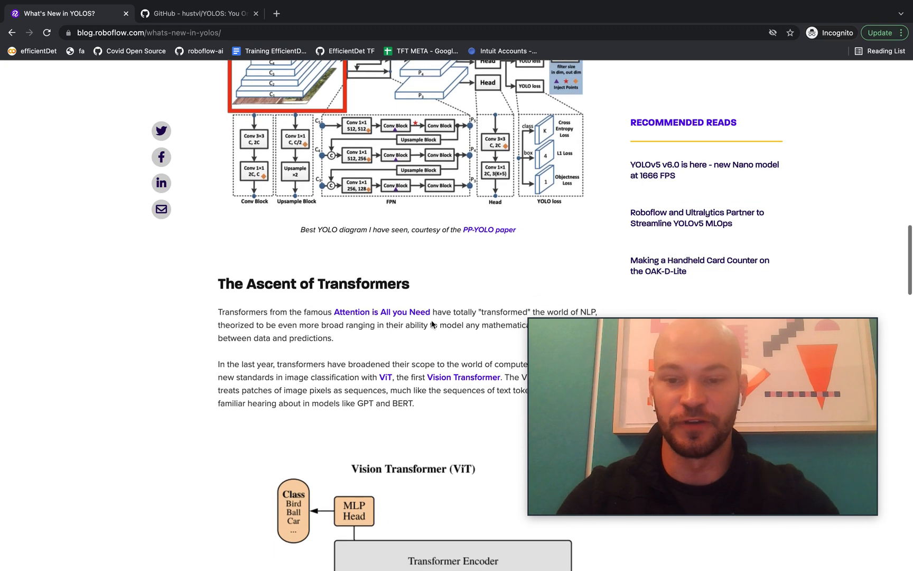
pyautogui.scroll(-1, 432, 324)
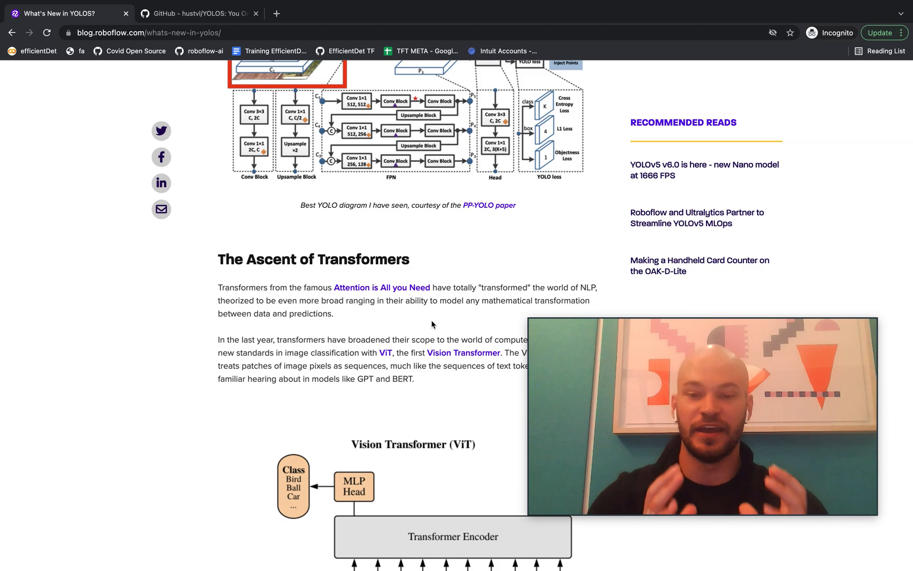
pyautogui.scroll(-2, 432, 323)
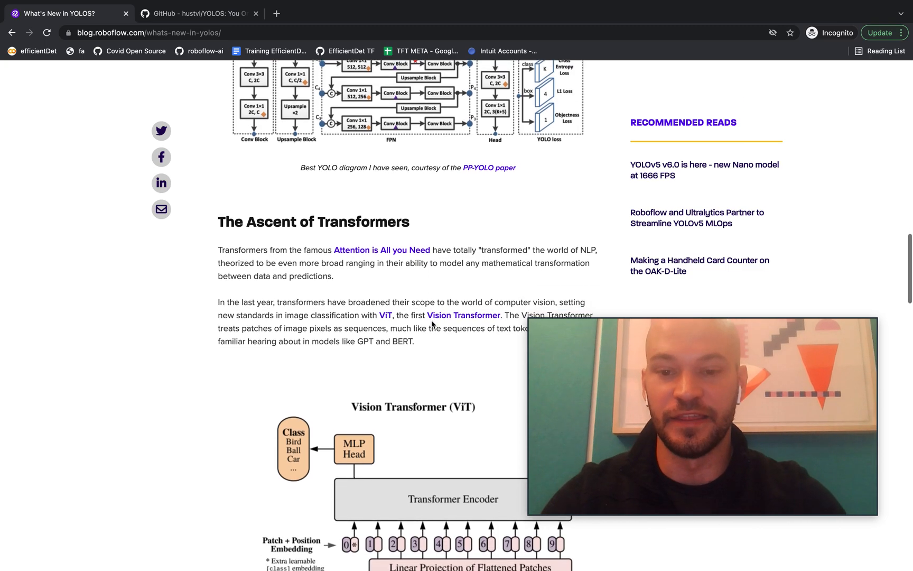
pyautogui.scroll(-1, 432, 323)
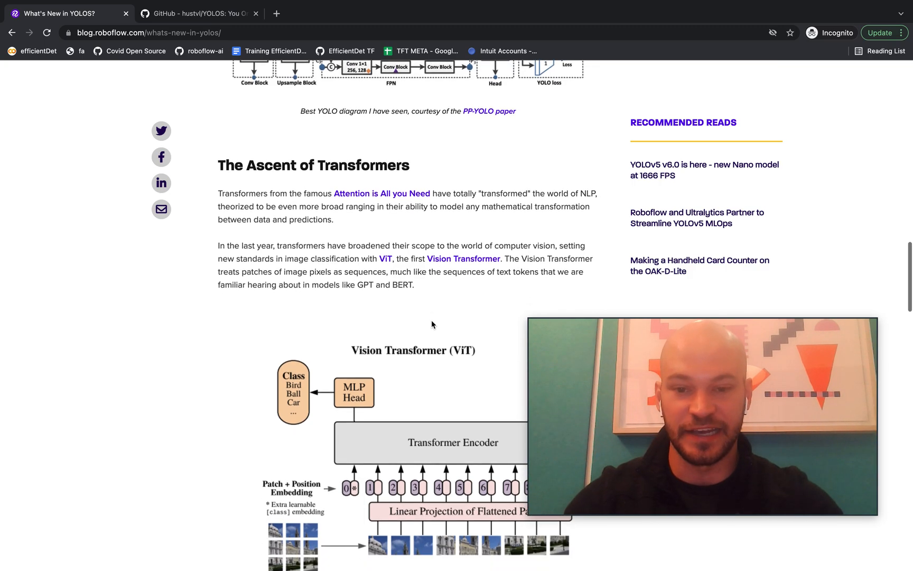
pyautogui.scroll(-1, 432, 325)
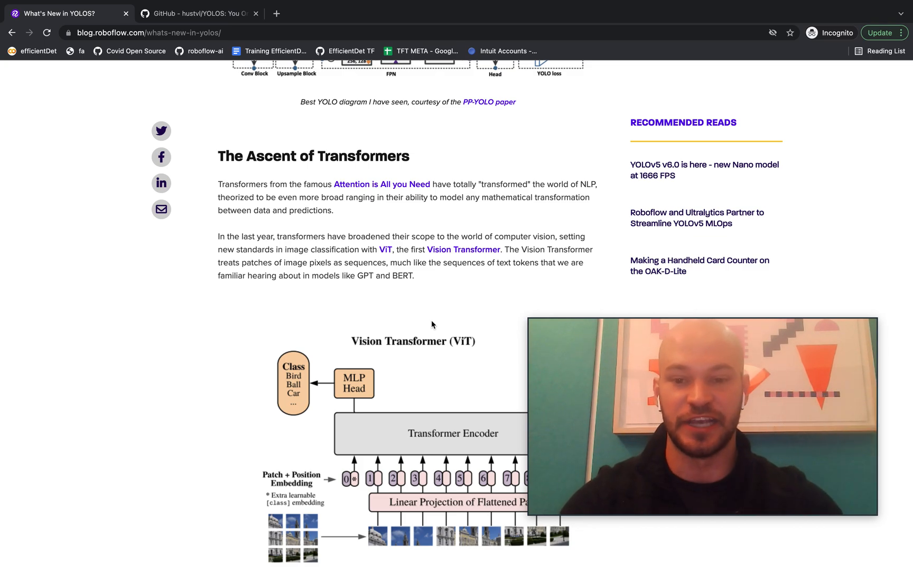
pyautogui.scroll(-1, 431, 325)
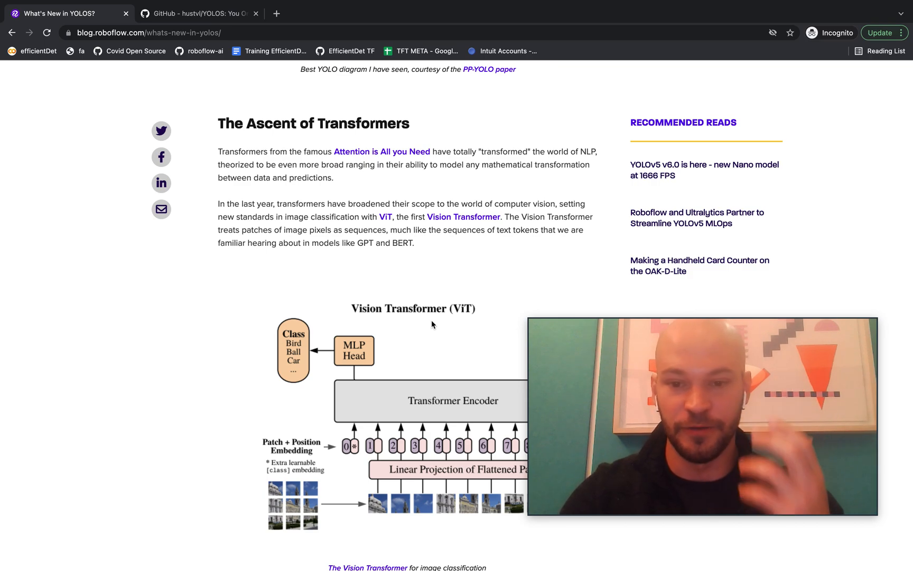
pyautogui.scroll(-2, 432, 325)
pyautogui.scroll(-1, 431, 320)
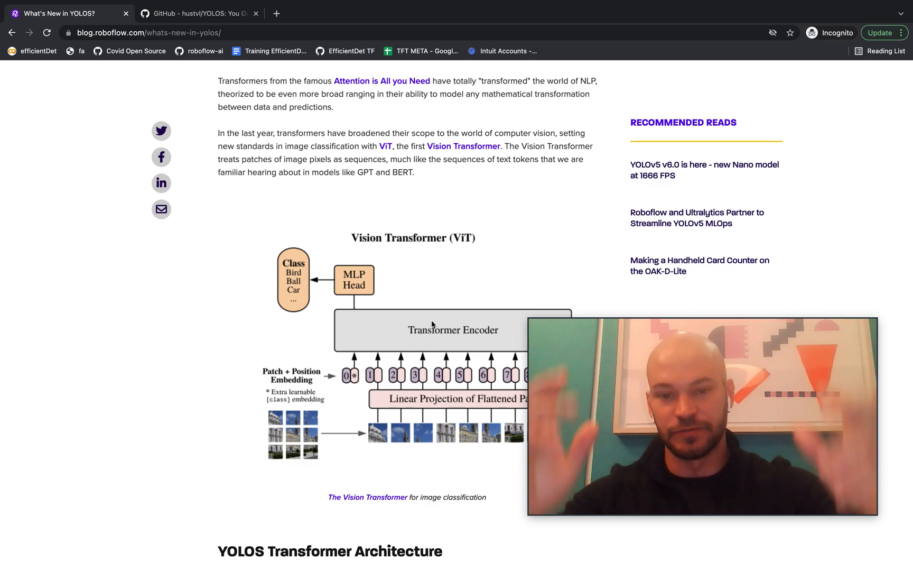
pyautogui.scroll(-1, 431, 325)
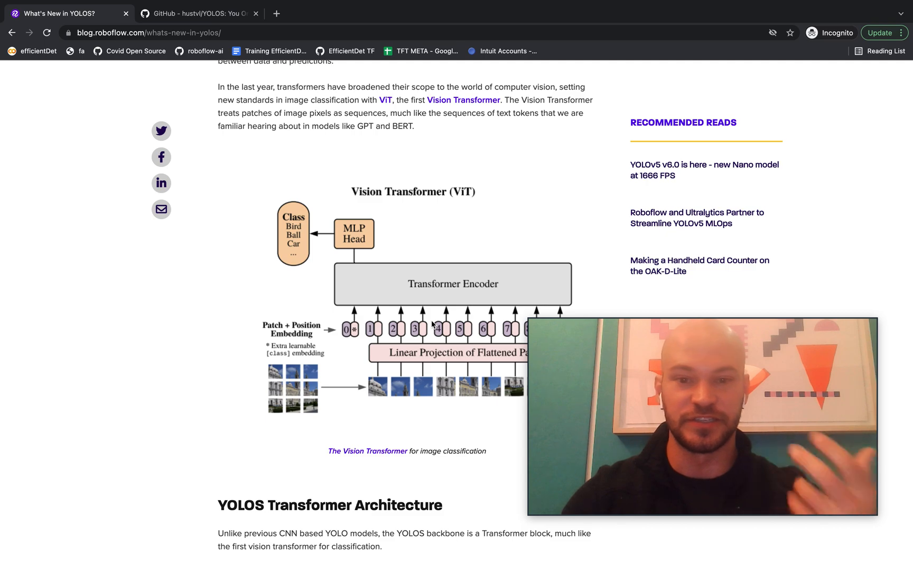
pyautogui.scroll(-2, 433, 325)
pyautogui.scroll(-1, 432, 325)
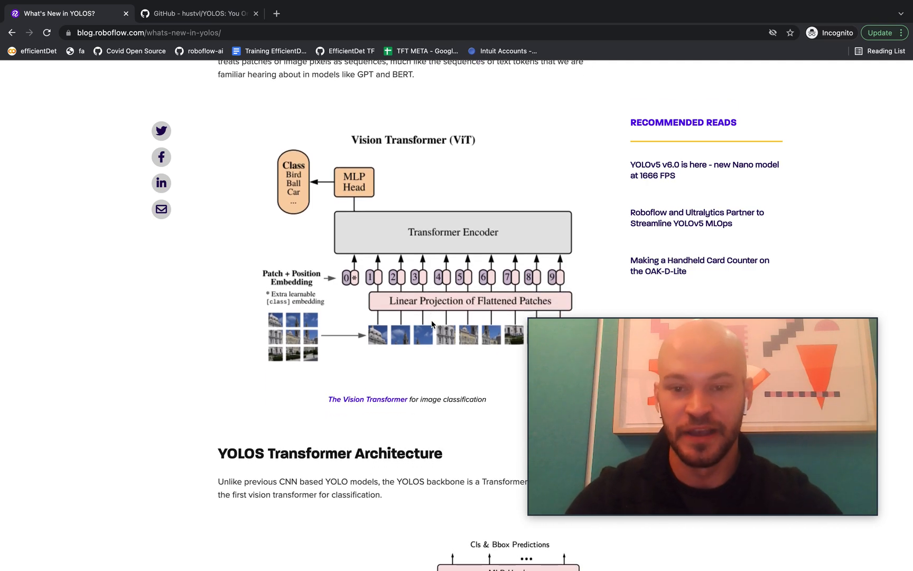
pyautogui.scroll(-1, 432, 325)
pyautogui.scroll(-1, 432, 325)
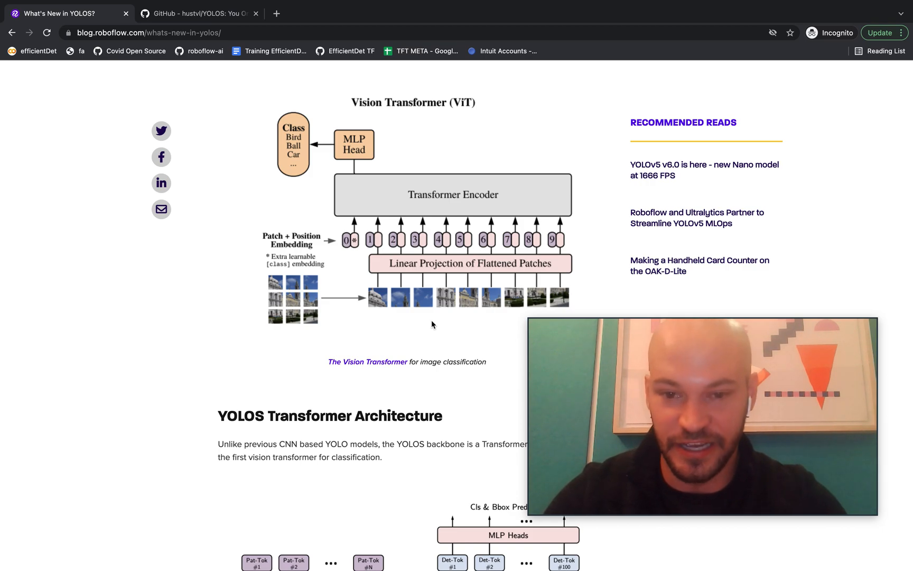
pyautogui.scroll(-3, 431, 319)
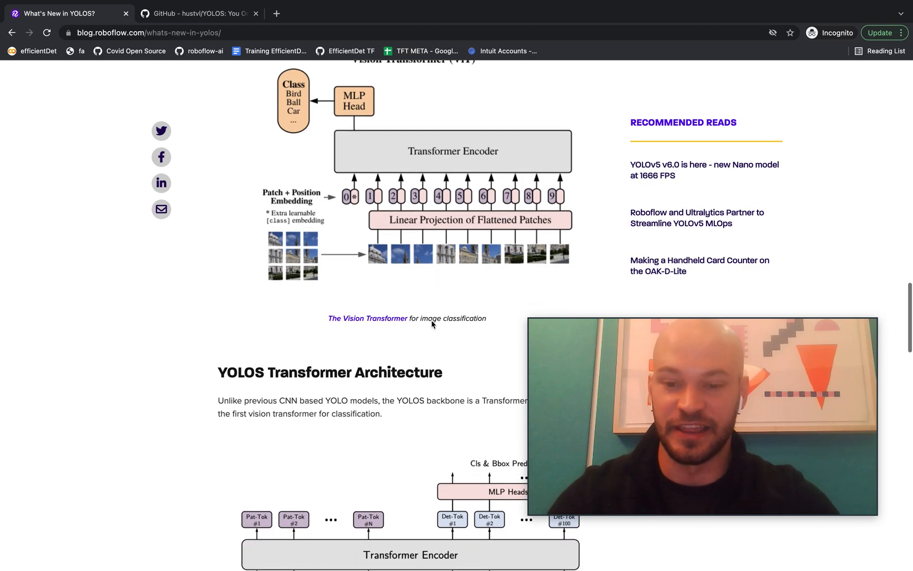
pyautogui.scroll(-2, 431, 320)
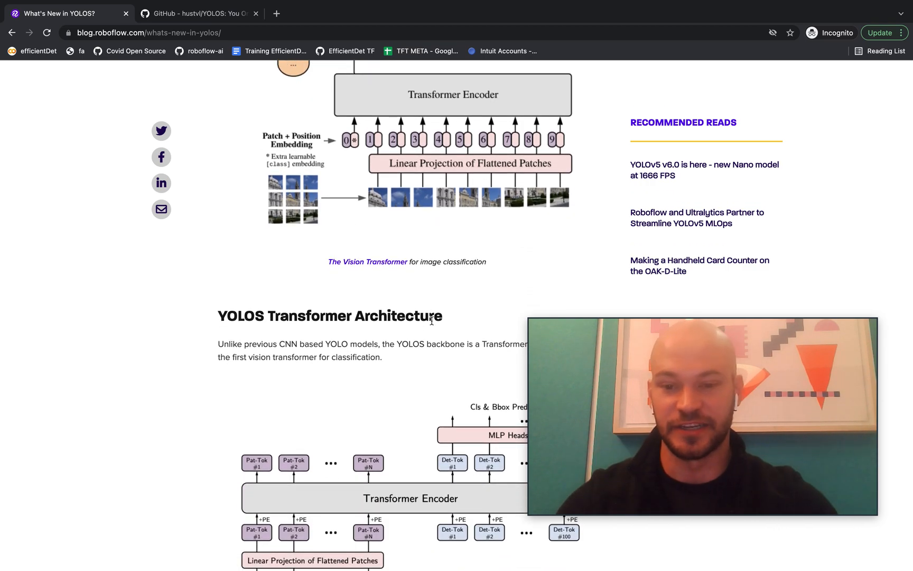
pyautogui.scroll(-3, 430, 319)
pyautogui.scroll(-2, 431, 320)
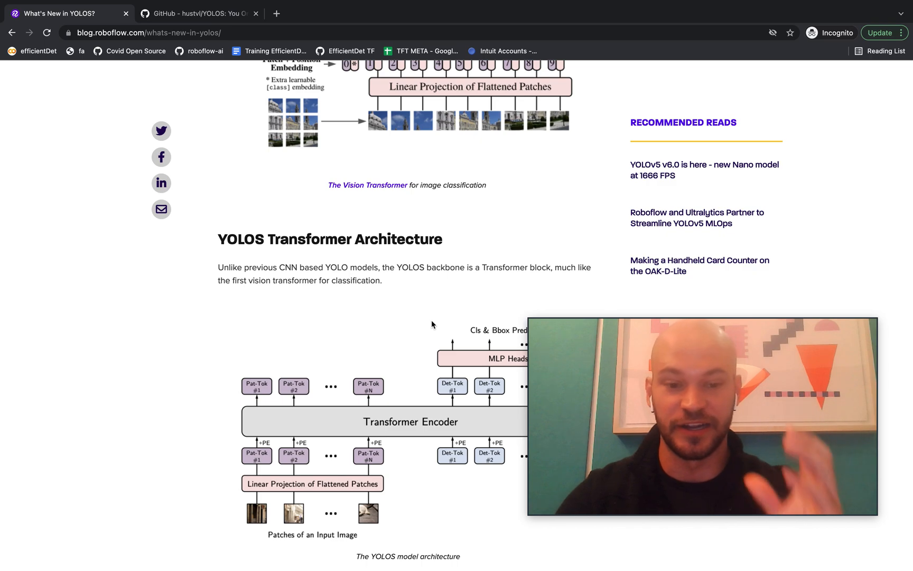
pyautogui.scroll(-1, 431, 325)
pyautogui.scroll(2, 431, 324)
pyautogui.scroll(3, 431, 324)
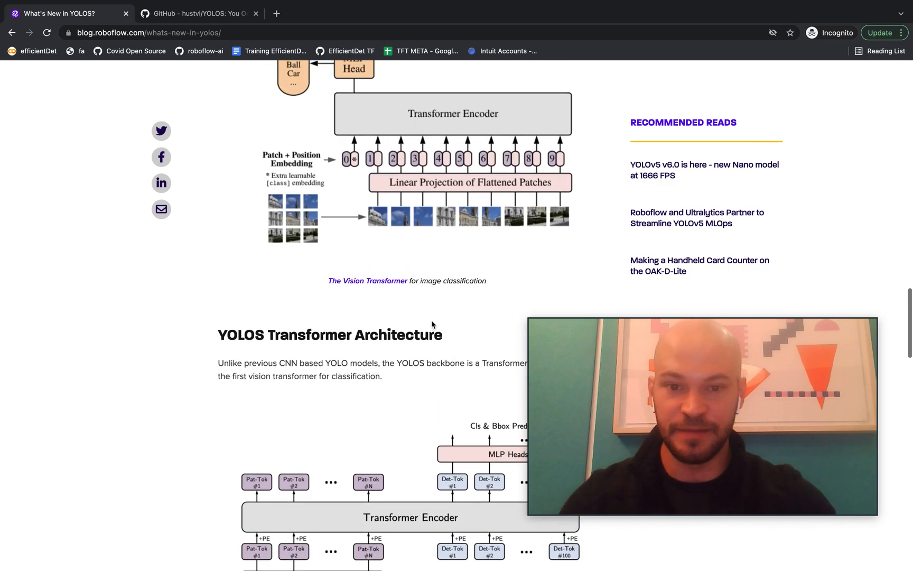
pyautogui.scroll(3, 431, 324)
pyautogui.scroll(3, 430, 324)
pyautogui.scroll(-2, 431, 324)
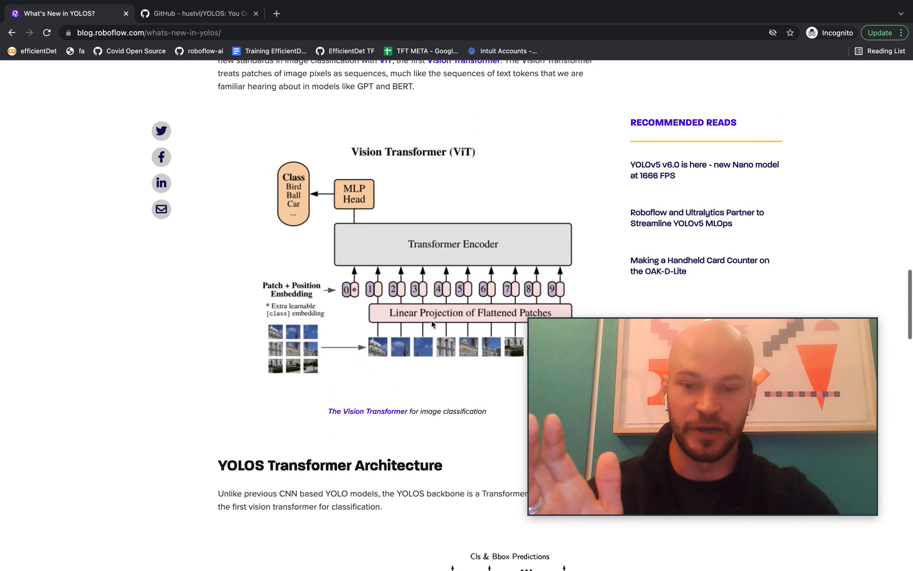
pyautogui.scroll(-1, 431, 324)
pyautogui.scroll(-1, 387, 348)
pyautogui.scroll(-1, 385, 349)
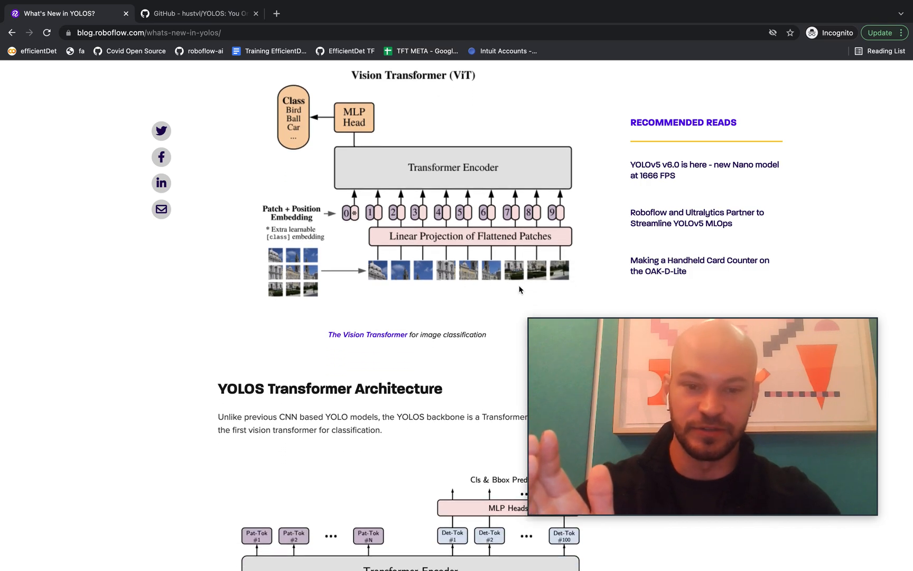
pyautogui.scroll(-3, 519, 289)
pyautogui.scroll(-3, 520, 289)
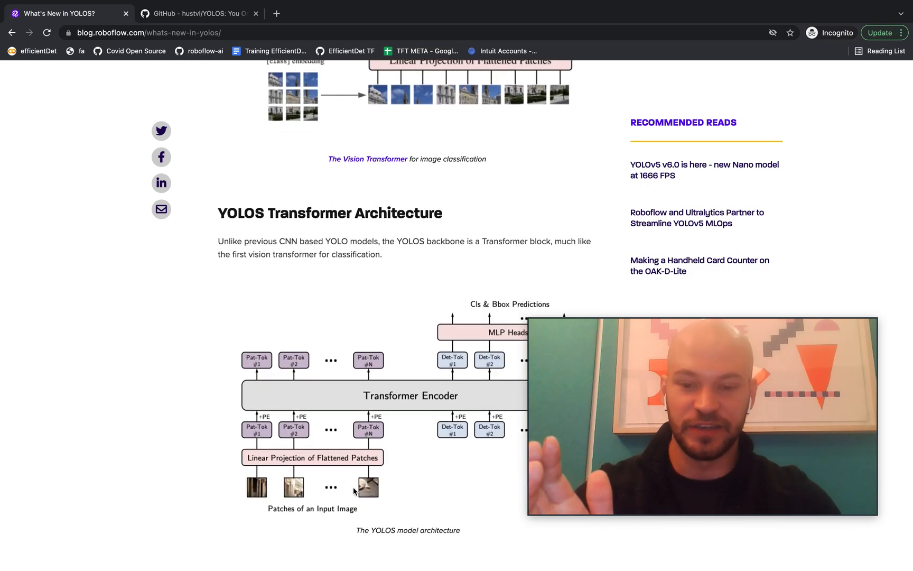
pyautogui.scroll(1, 389, 403)
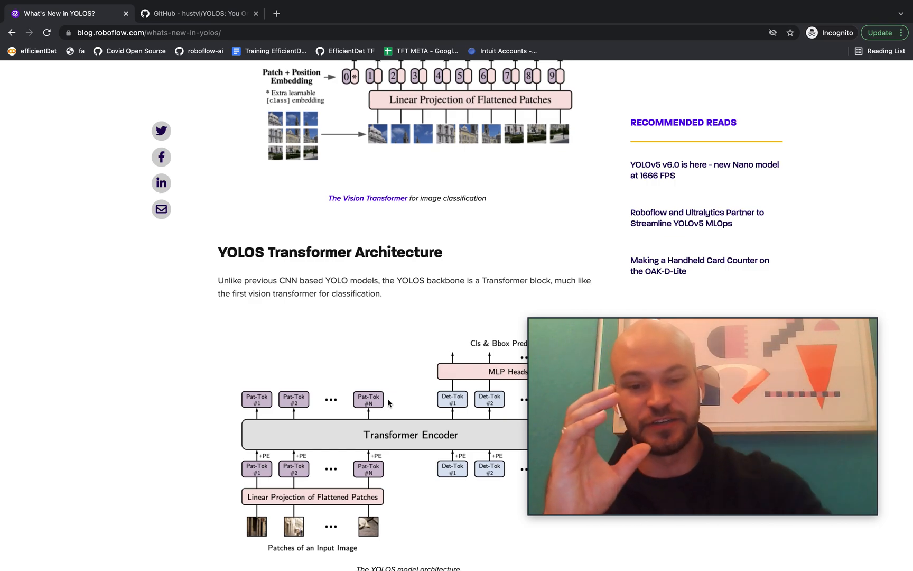
pyautogui.scroll(-2, 388, 402)
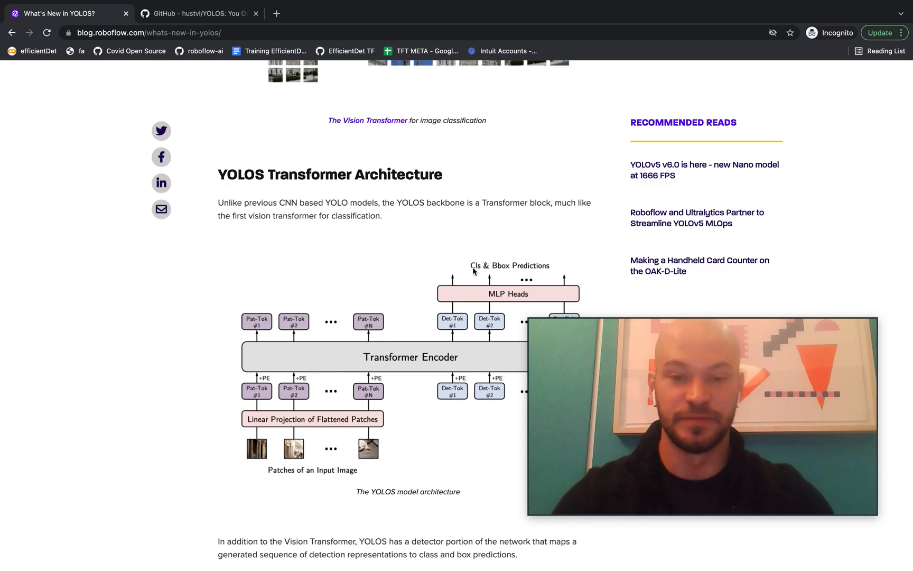
pyautogui.scroll(-2, 474, 271)
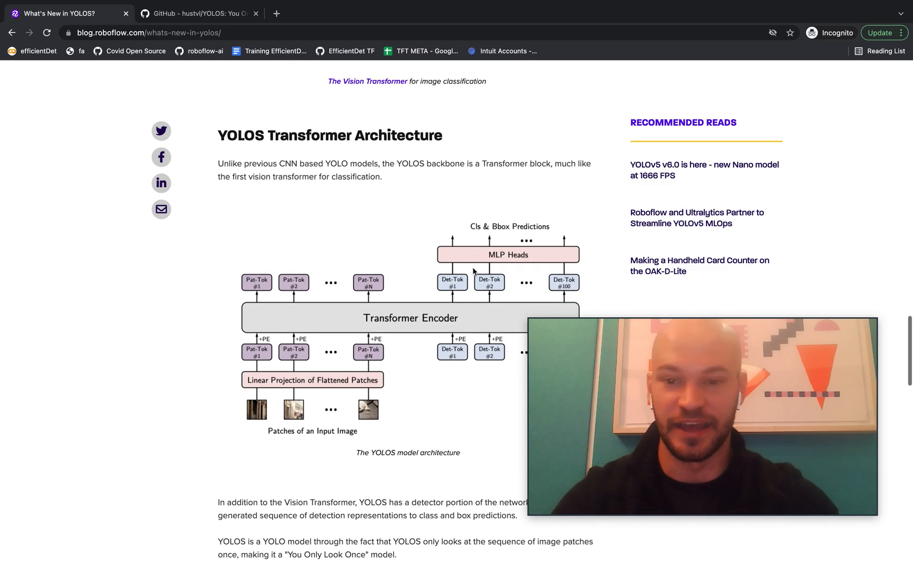
pyautogui.scroll(-1, 474, 270)
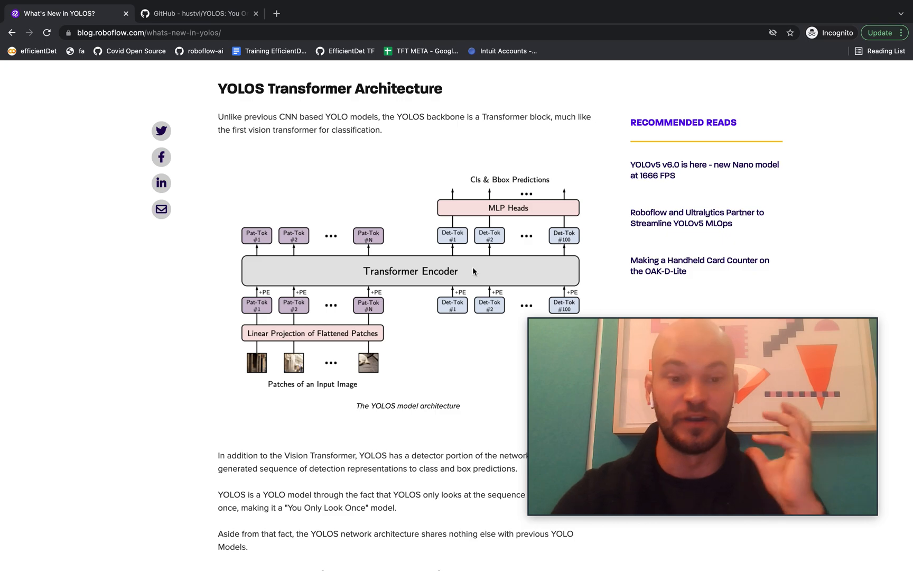
pyautogui.scroll(-1, 473, 266)
pyautogui.scroll(-2, 473, 267)
pyautogui.scroll(-1, 472, 267)
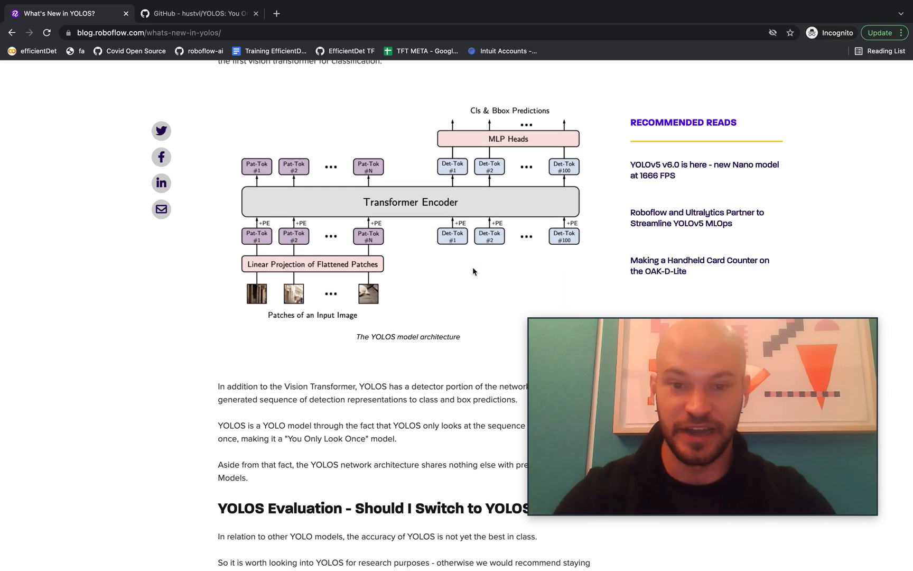
pyautogui.scroll(-1, 472, 267)
pyautogui.scroll(-1, 472, 266)
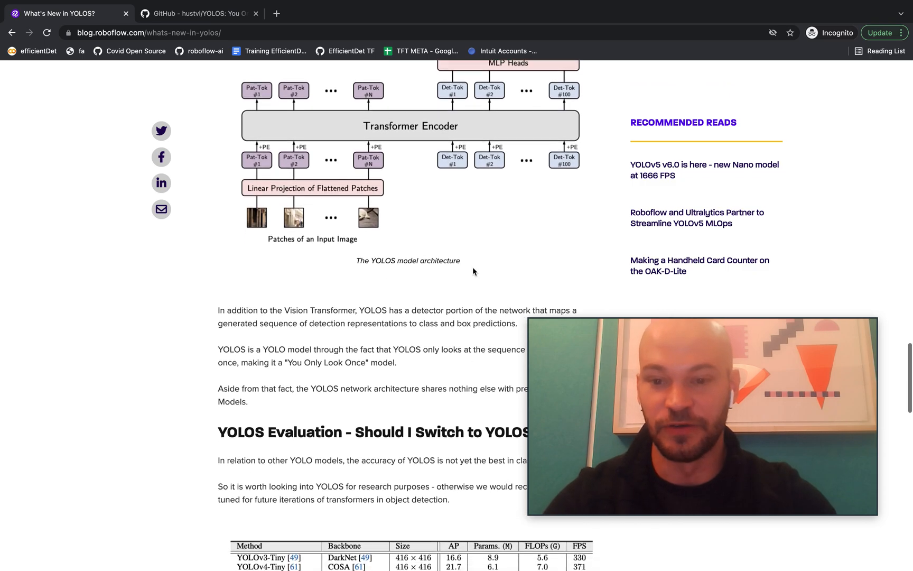
pyautogui.scroll(-1, 473, 267)
pyautogui.scroll(-2, 472, 267)
pyautogui.scroll(-1, 472, 269)
pyautogui.scroll(-2, 472, 270)
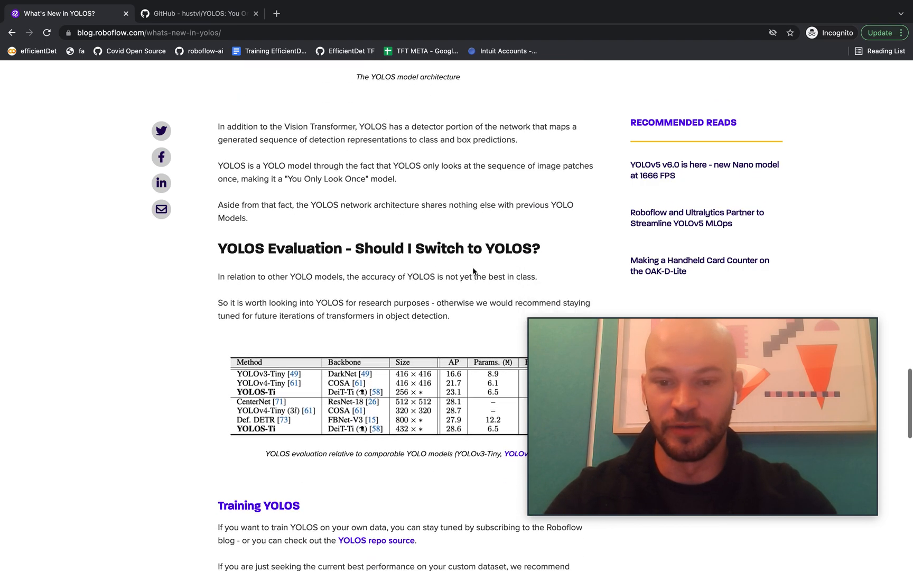
pyautogui.scroll(-1, 472, 269)
pyautogui.scroll(-1, 472, 269)
pyautogui.scroll(1, 473, 269)
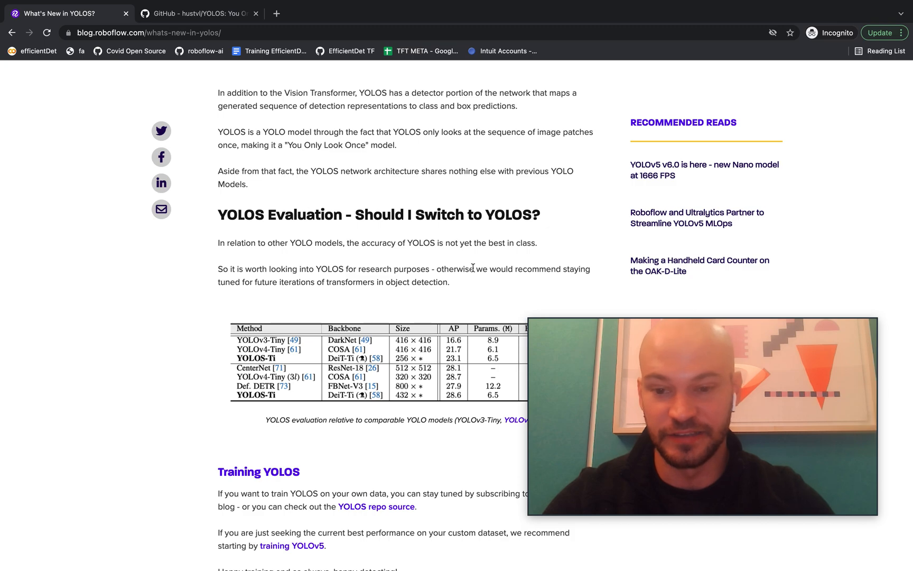
pyautogui.scroll(1, 472, 268)
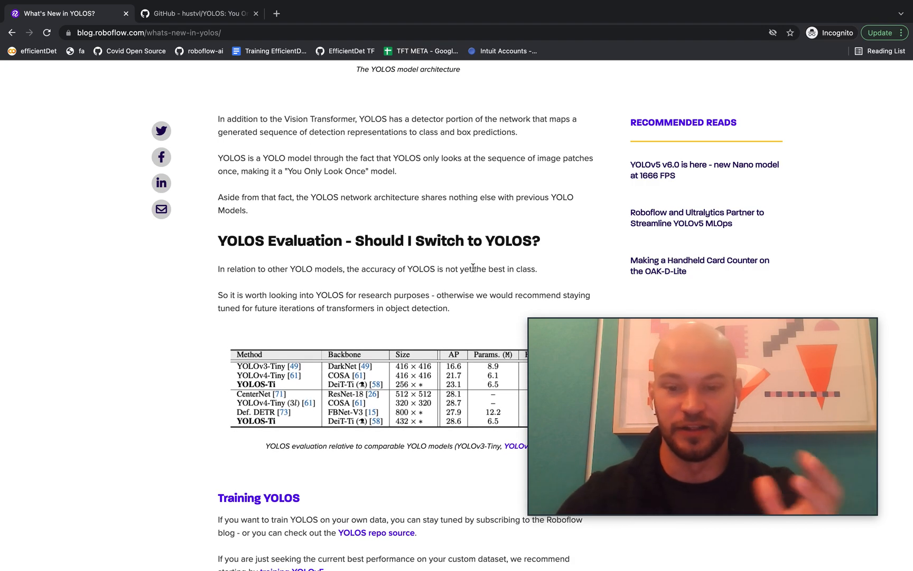
pyautogui.scroll(2, 473, 268)
pyautogui.scroll(1, 472, 268)
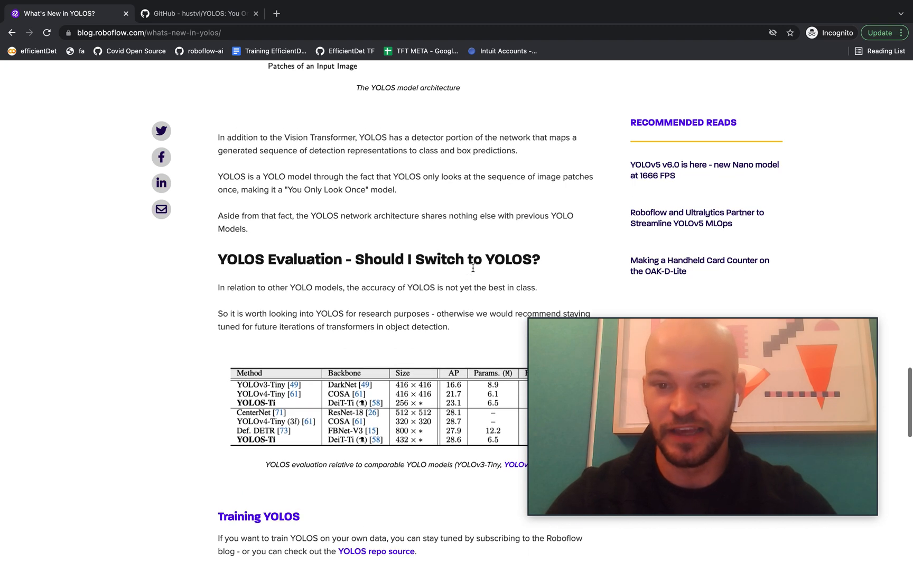
pyautogui.scroll(1, 472, 266)
pyautogui.scroll(2, 473, 267)
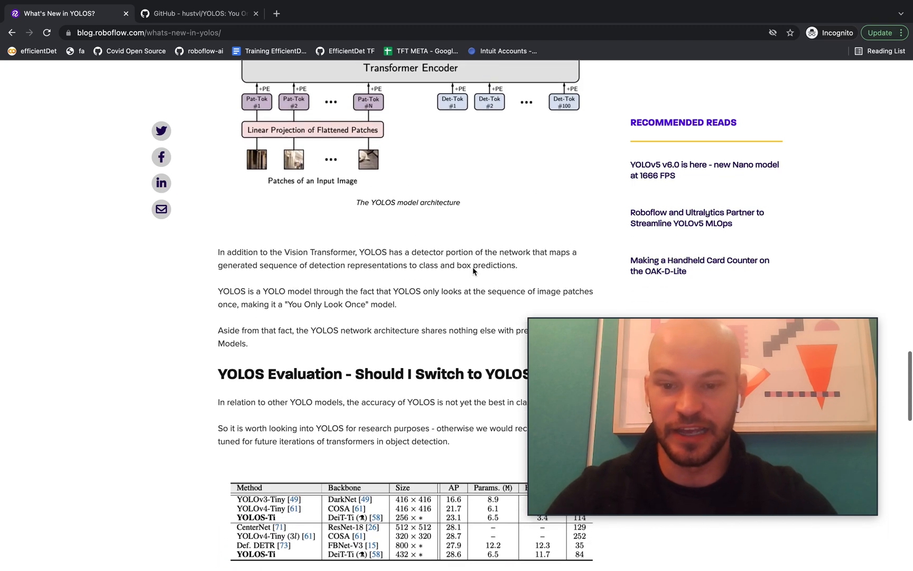
pyautogui.scroll(1, 472, 266)
pyautogui.scroll(1, 473, 266)
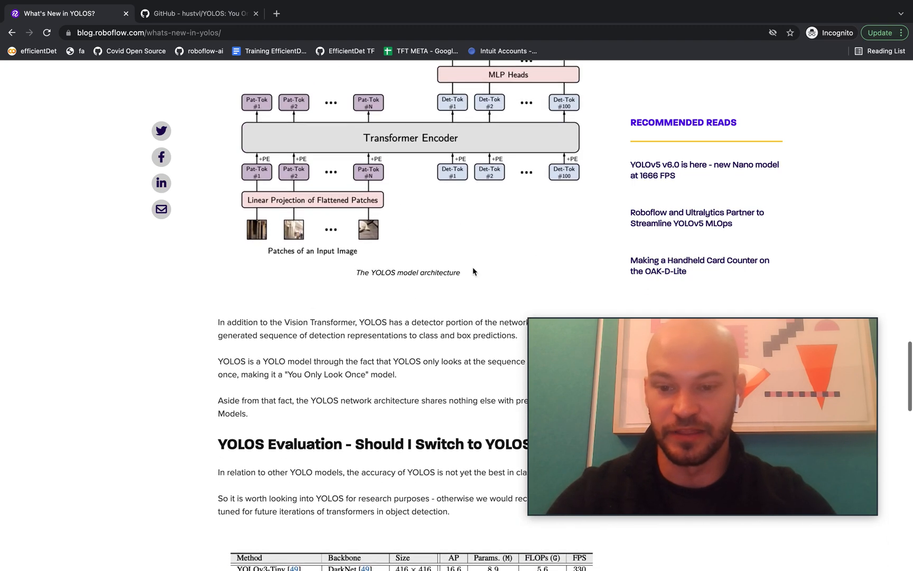
pyautogui.scroll(1, 473, 266)
pyautogui.scroll(1, 473, 267)
pyautogui.scroll(1, 472, 267)
pyautogui.scroll(1, 471, 267)
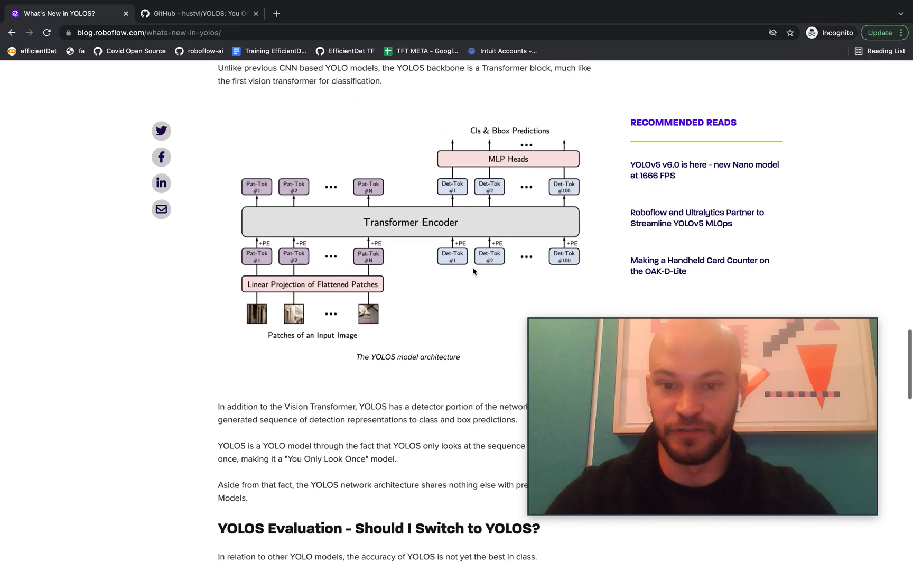
pyautogui.scroll(-1, 473, 268)
pyautogui.scroll(-1, 473, 267)
pyautogui.scroll(-1, 472, 267)
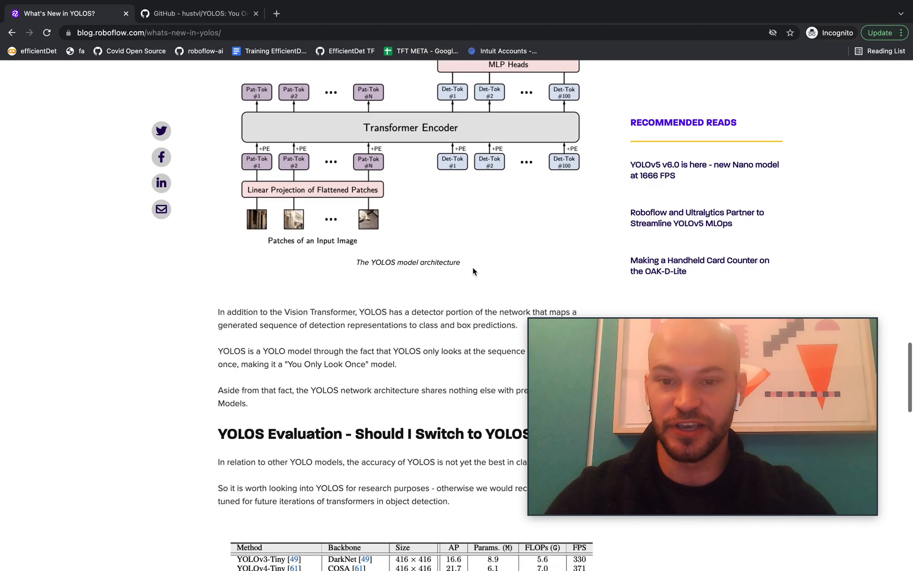
pyautogui.scroll(2, 472, 267)
pyautogui.scroll(1, 472, 266)
pyautogui.scroll(1, 472, 266)
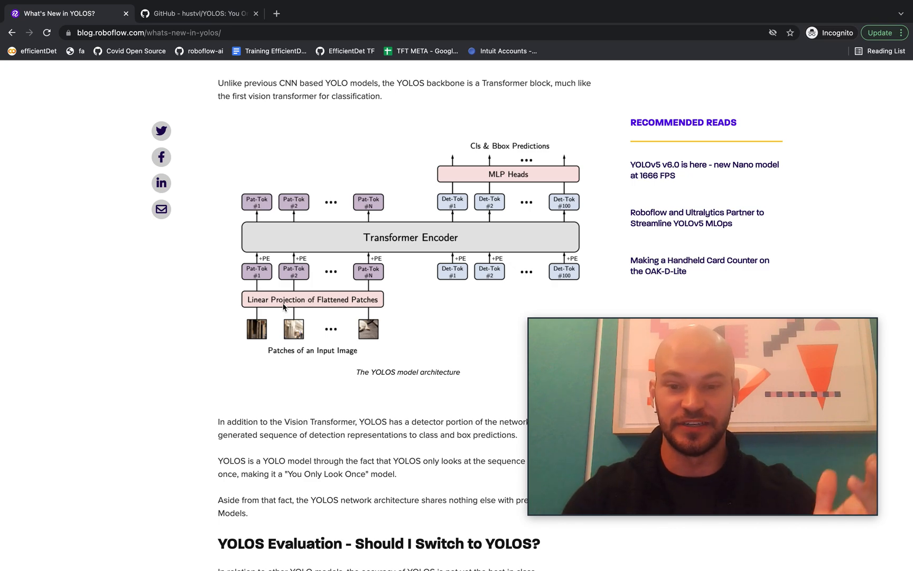
pyautogui.scroll(-1, 284, 307)
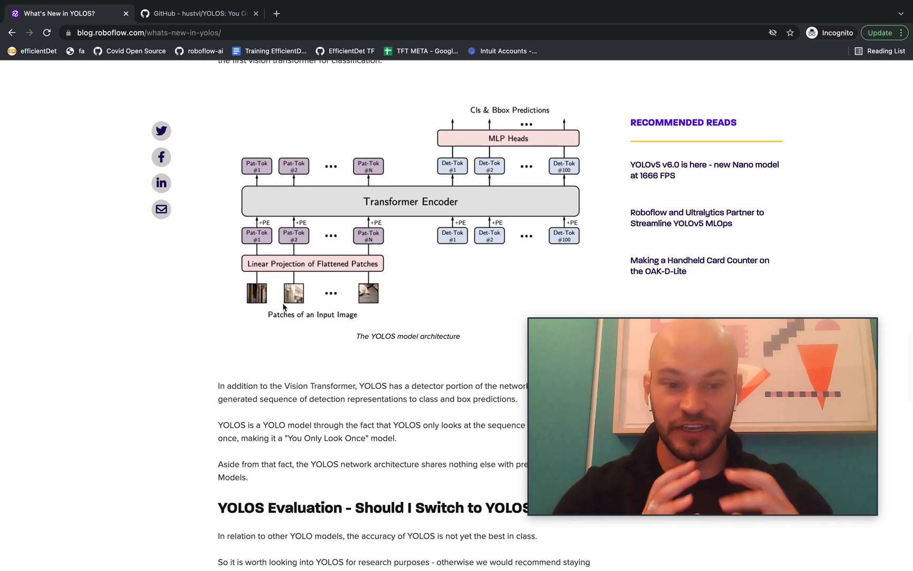
pyautogui.scroll(-2, 284, 307)
pyautogui.scroll(-2, 284, 307)
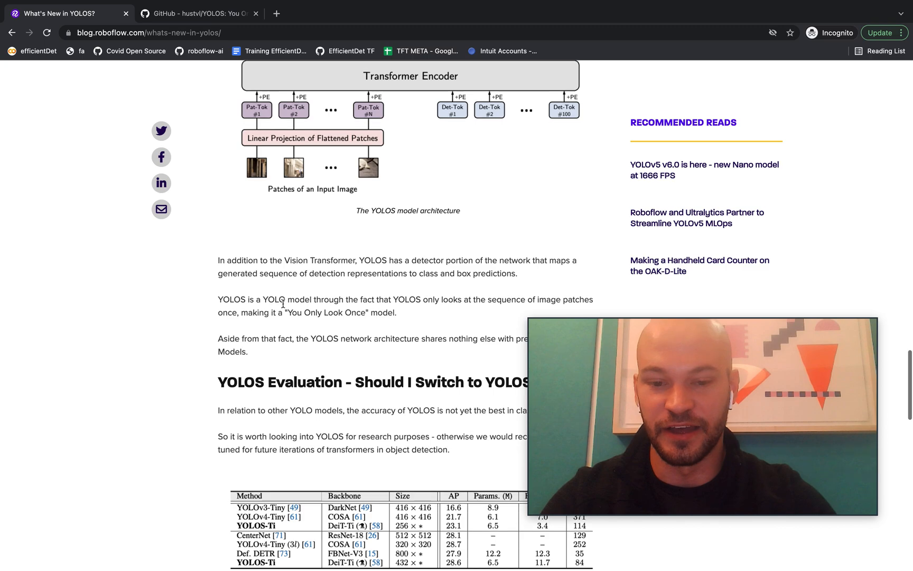
pyautogui.scroll(-1, 284, 307)
pyautogui.scroll(-1, 284, 307)
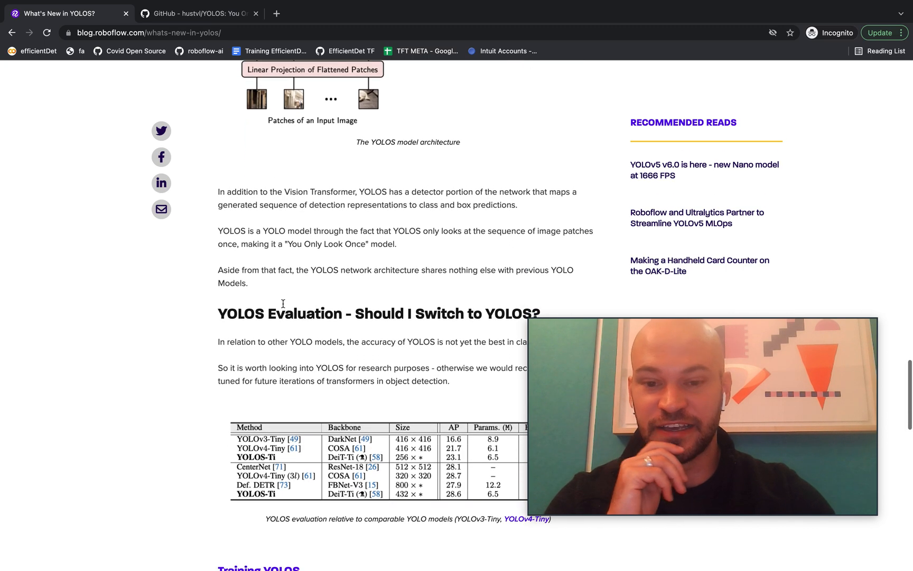
pyautogui.scroll(-1, 284, 307)
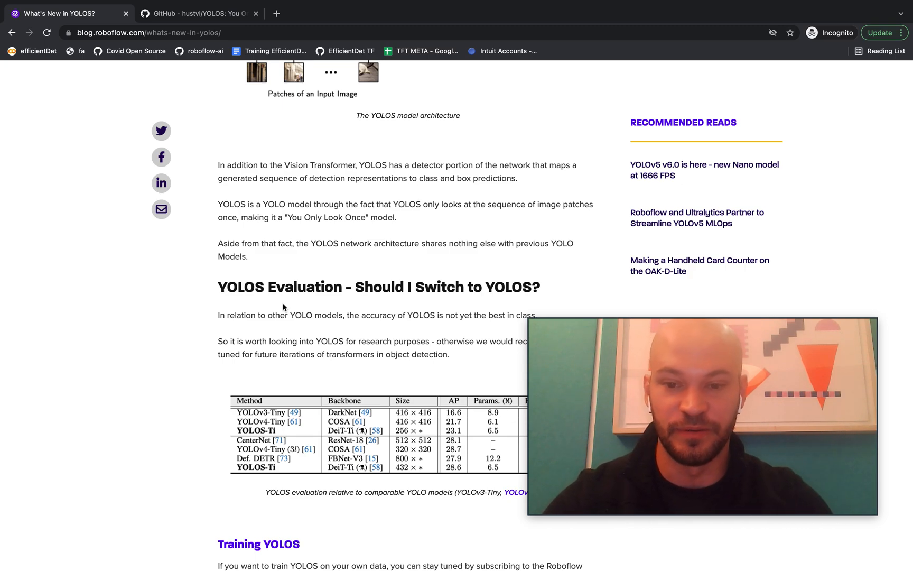
pyautogui.scroll(-2, 284, 306)
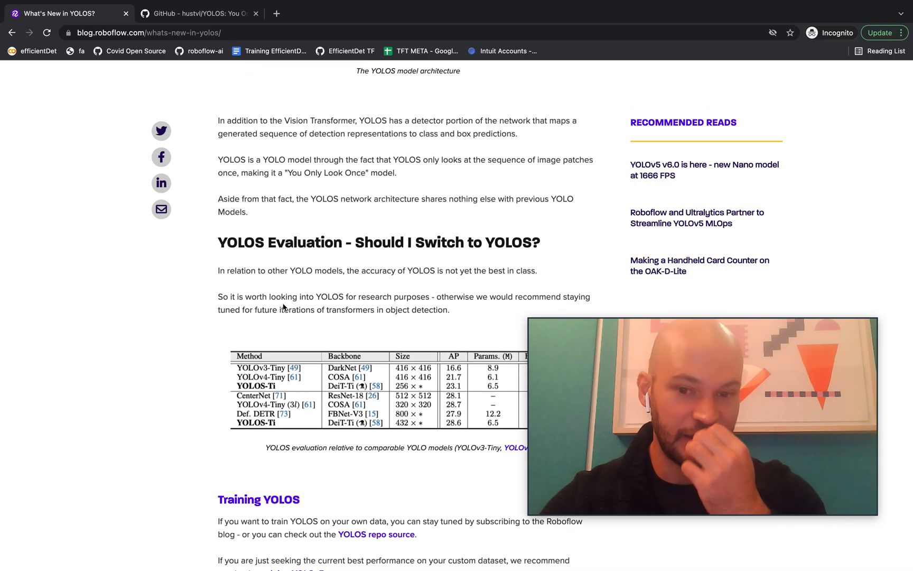
pyautogui.scroll(-2, 284, 307)
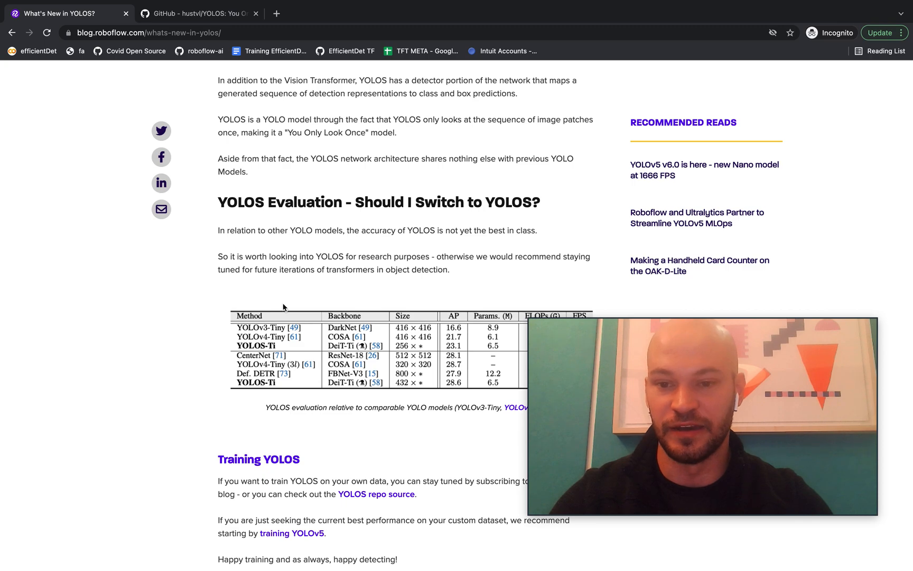
pyautogui.scroll(-3, 283, 306)
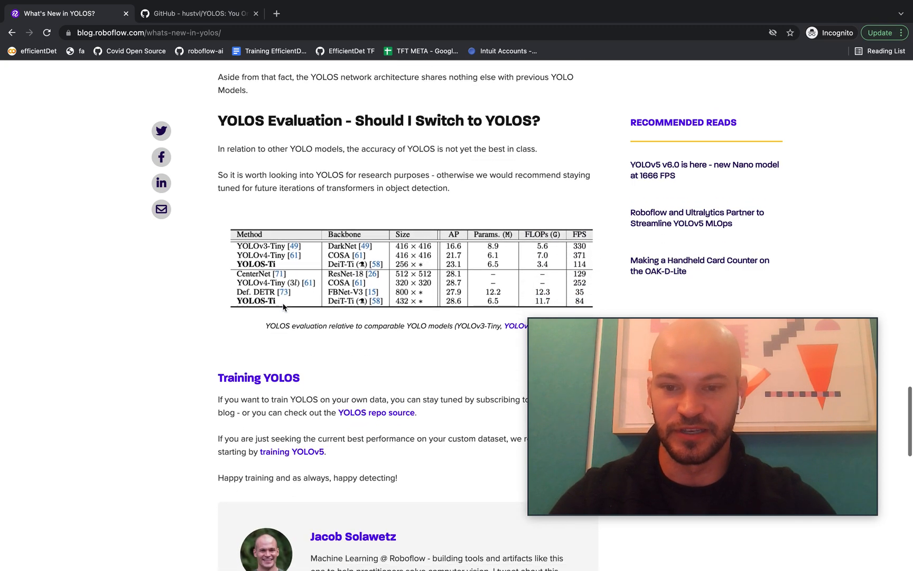
pyautogui.scroll(-1, 283, 307)
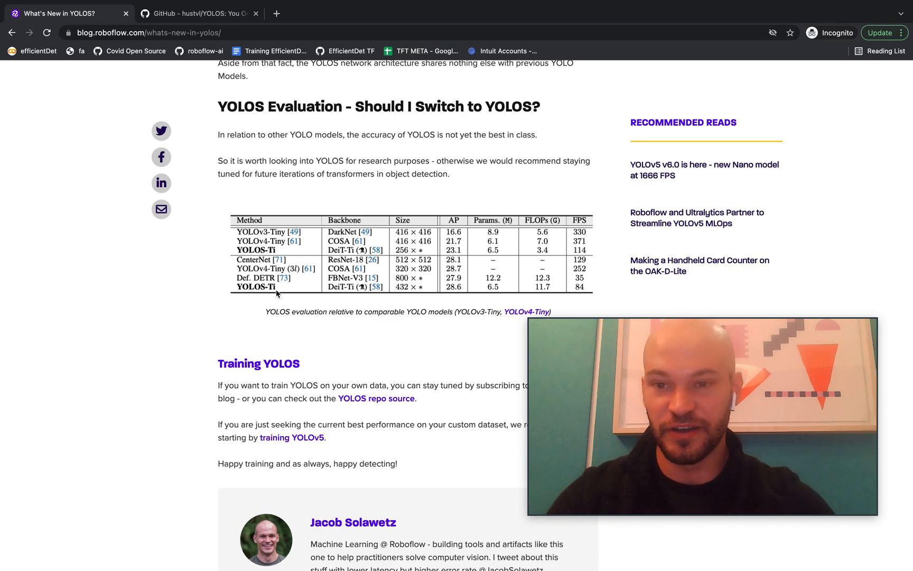
pyautogui.click(178, 14)
pyautogui.scroll(2, 122, 257)
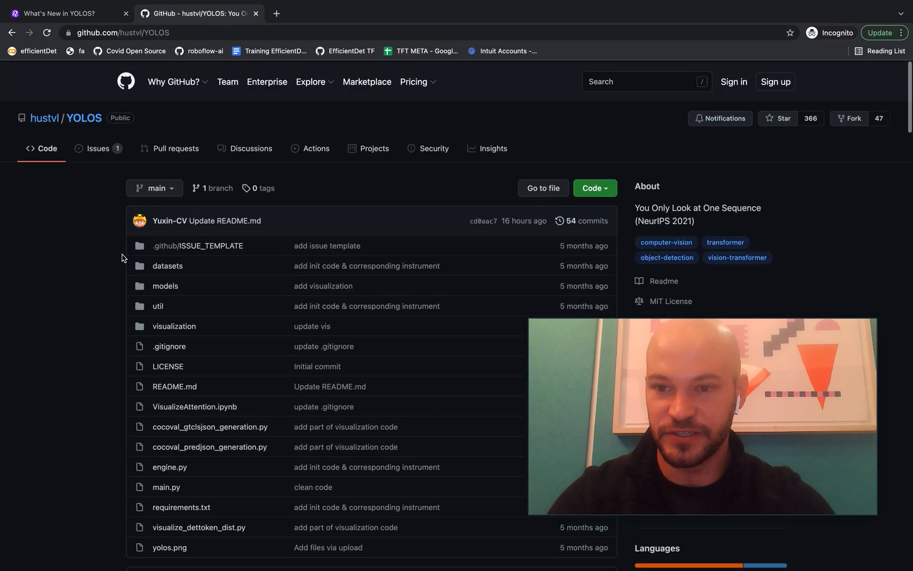
pyautogui.scroll(-1, 123, 257)
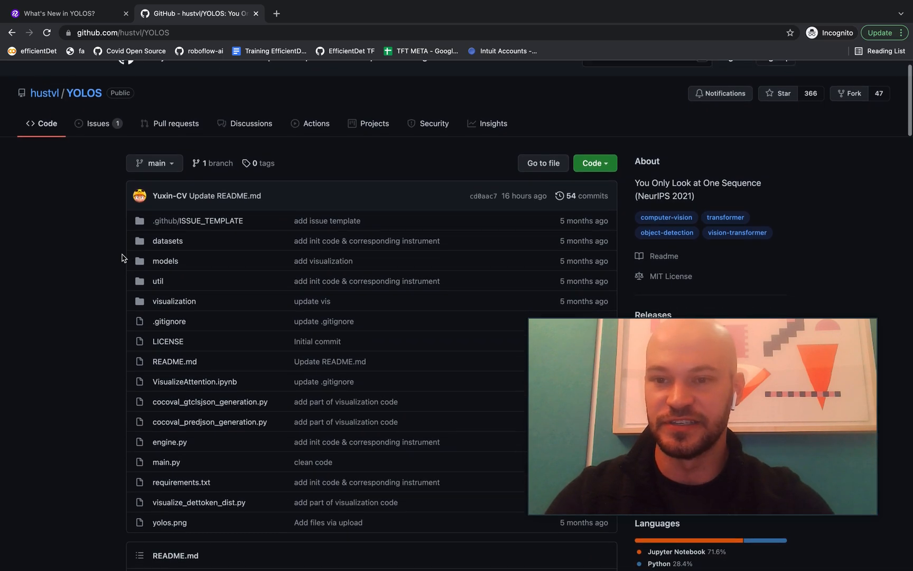
pyautogui.scroll(-2, 122, 257)
pyautogui.scroll(-3, 122, 257)
pyautogui.scroll(-2, 122, 257)
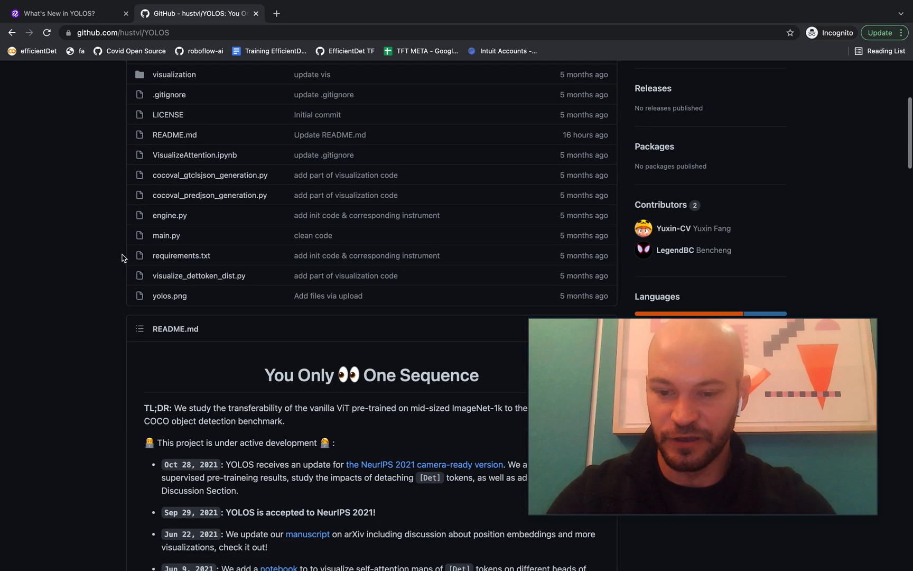
pyautogui.scroll(-2, 122, 256)
pyautogui.scroll(-2, 122, 258)
pyautogui.scroll(-2, 123, 257)
pyautogui.scroll(-2, 122, 257)
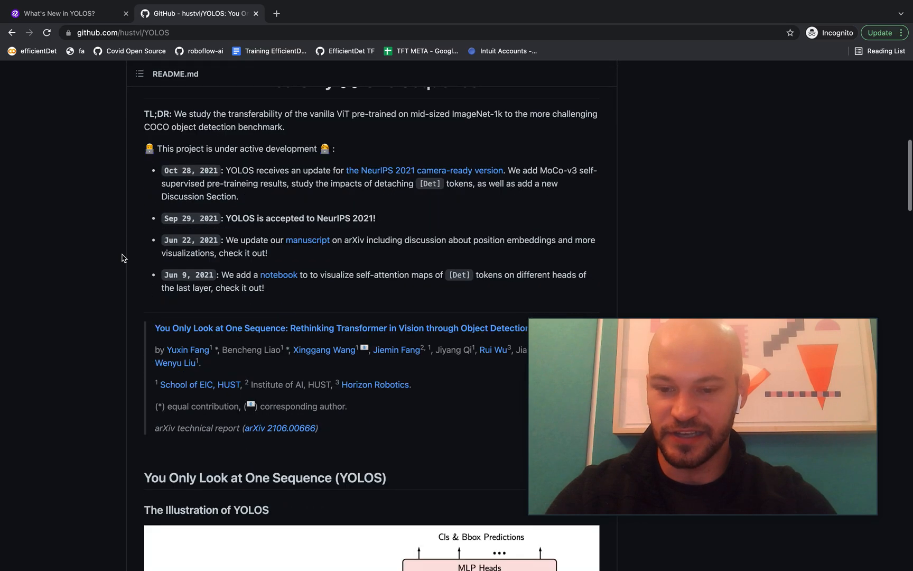
pyautogui.scroll(-3, 122, 257)
pyautogui.scroll(-3, 122, 256)
pyautogui.scroll(2, 122, 258)
pyautogui.scroll(4, 122, 257)
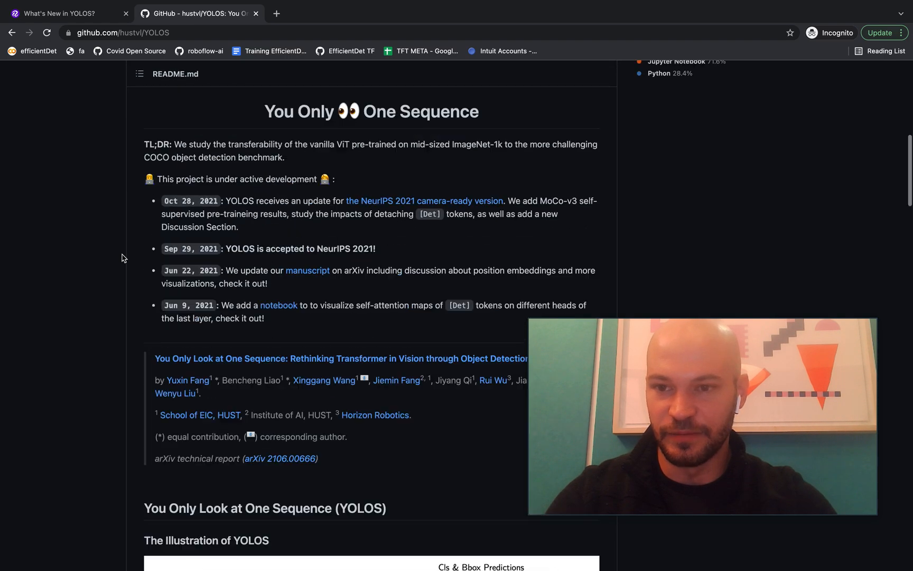
pyautogui.scroll(5, 122, 258)
pyautogui.scroll(1, 121, 257)
pyautogui.scroll(1, 122, 257)
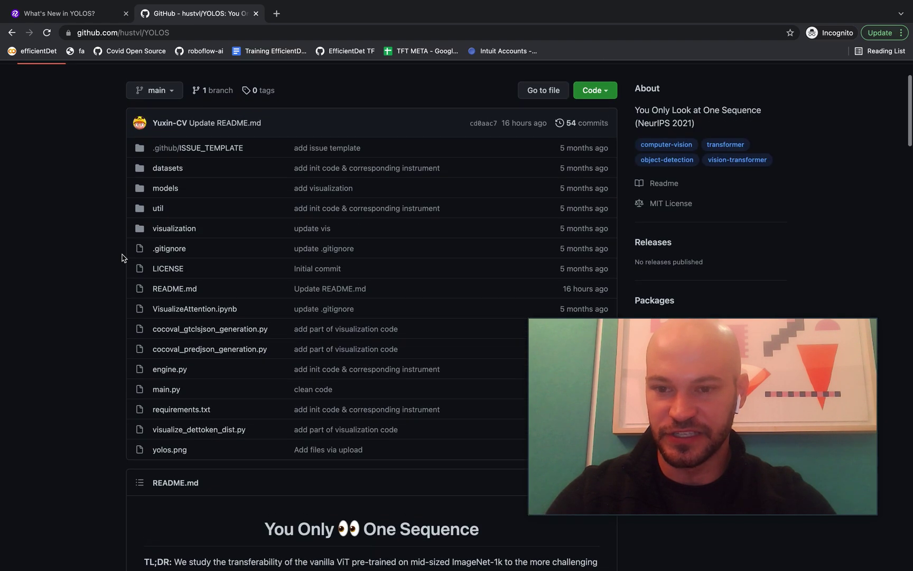
# Enter the hustvl/YOLOS repository's models folder listing backbone.py, detector.py and matcher.py.
pyautogui.click(165, 188)
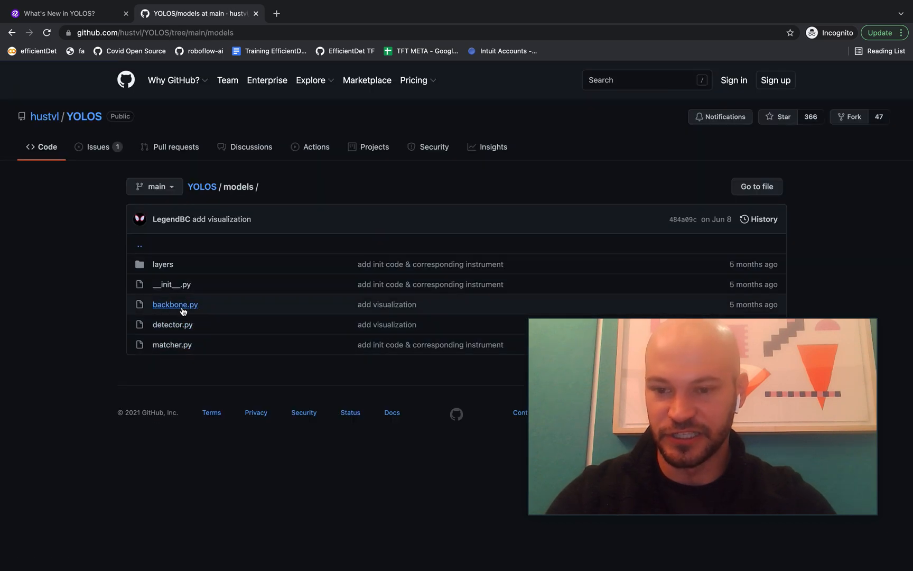
pyautogui.scroll(-3, 183, 373)
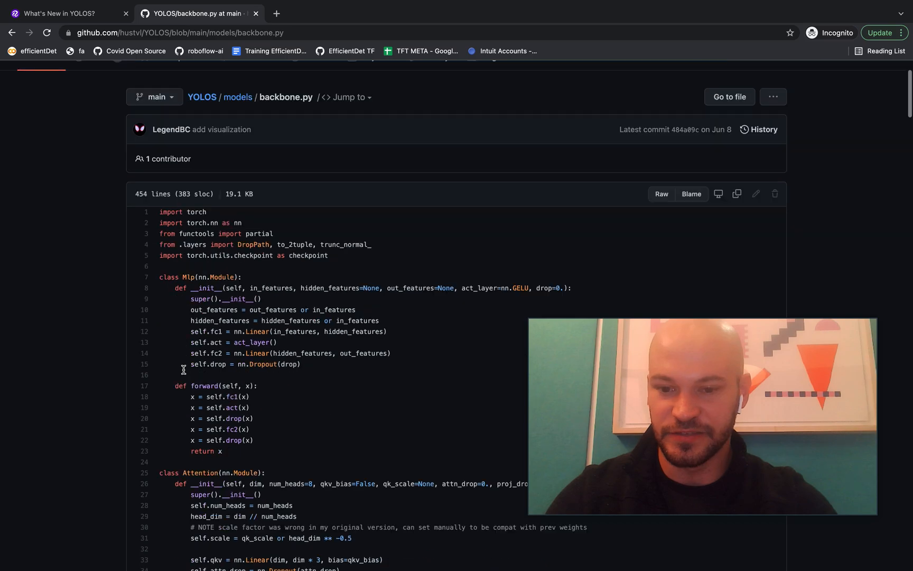
pyautogui.scroll(-5, 182, 372)
pyautogui.scroll(-3, 183, 373)
pyautogui.scroll(-4, 183, 373)
pyautogui.scroll(-4, 183, 372)
pyautogui.scroll(-3, 183, 372)
pyautogui.scroll(-3, 182, 373)
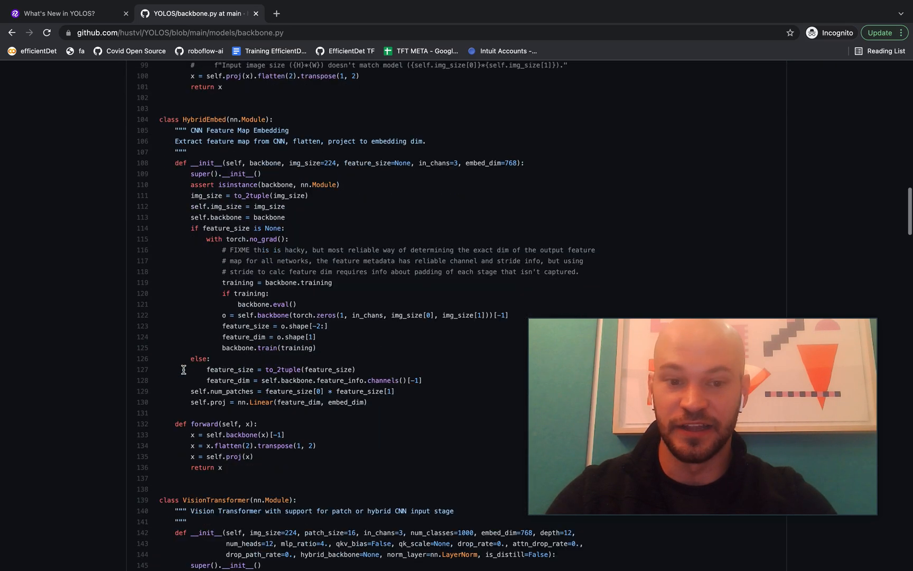
pyautogui.scroll(-4, 184, 370)
pyautogui.scroll(-4, 184, 370)
pyautogui.scroll(-4, 182, 369)
pyautogui.scroll(-2, 184, 370)
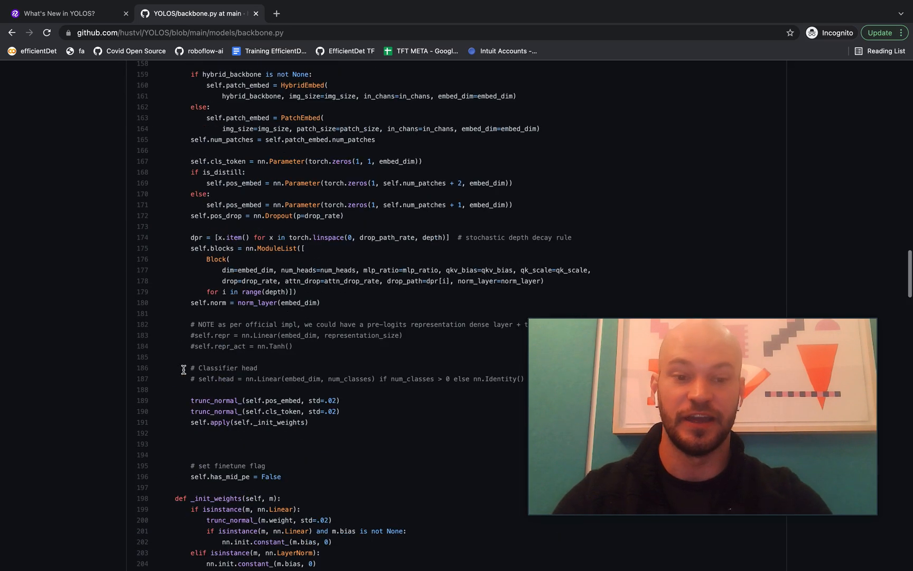
pyautogui.scroll(4, 183, 369)
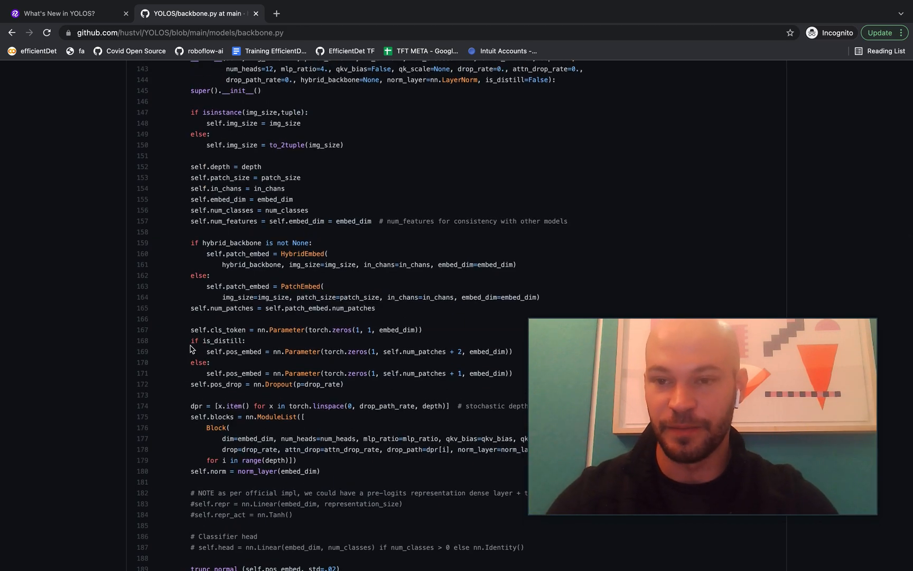
pyautogui.scroll(3, 191, 348)
pyautogui.scroll(2, 192, 348)
pyautogui.scroll(2, 191, 348)
pyautogui.scroll(2, 191, 349)
pyautogui.scroll(3, 192, 348)
pyautogui.scroll(2, 192, 349)
pyautogui.scroll(3, 191, 348)
pyautogui.scroll(2, 192, 348)
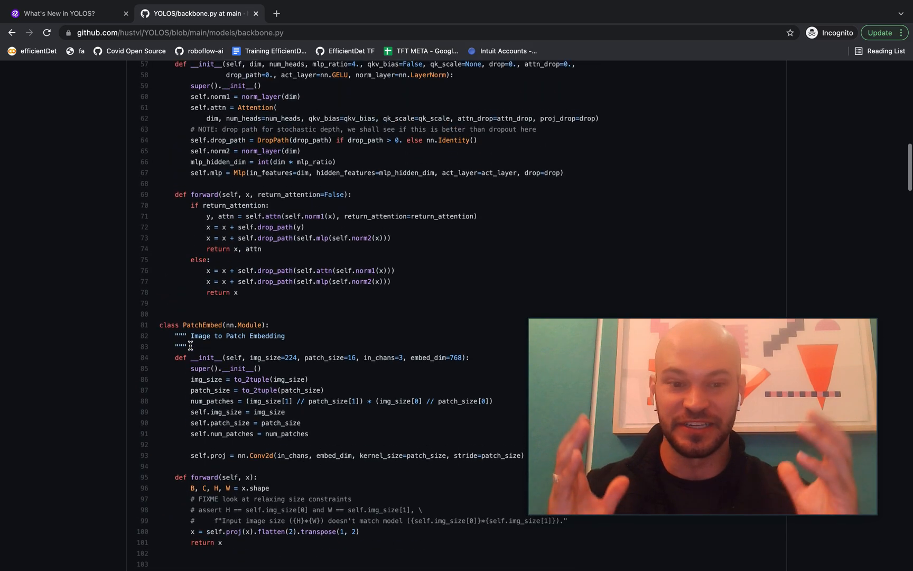
pyautogui.scroll(1, 191, 346)
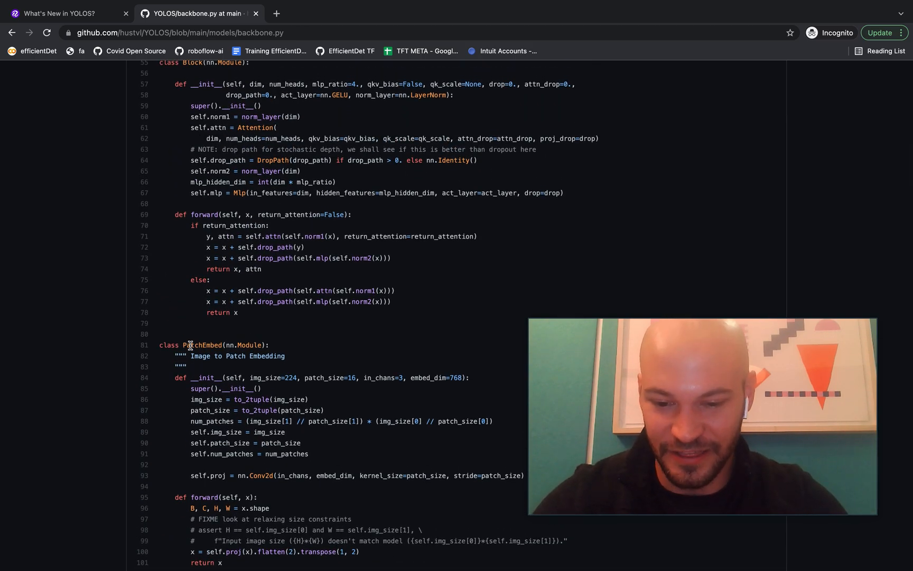